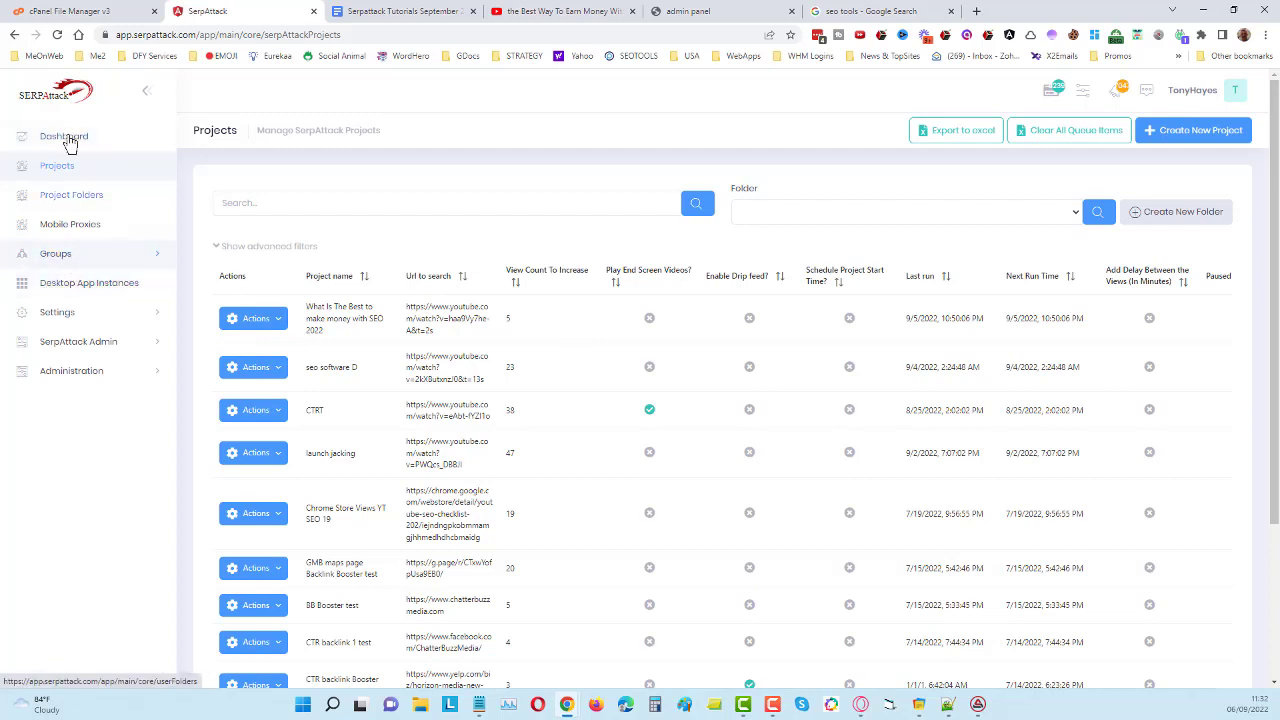
# Step: Open the list of own groups and set it to show 100 entries per page
pyautogui.click(137, 256)
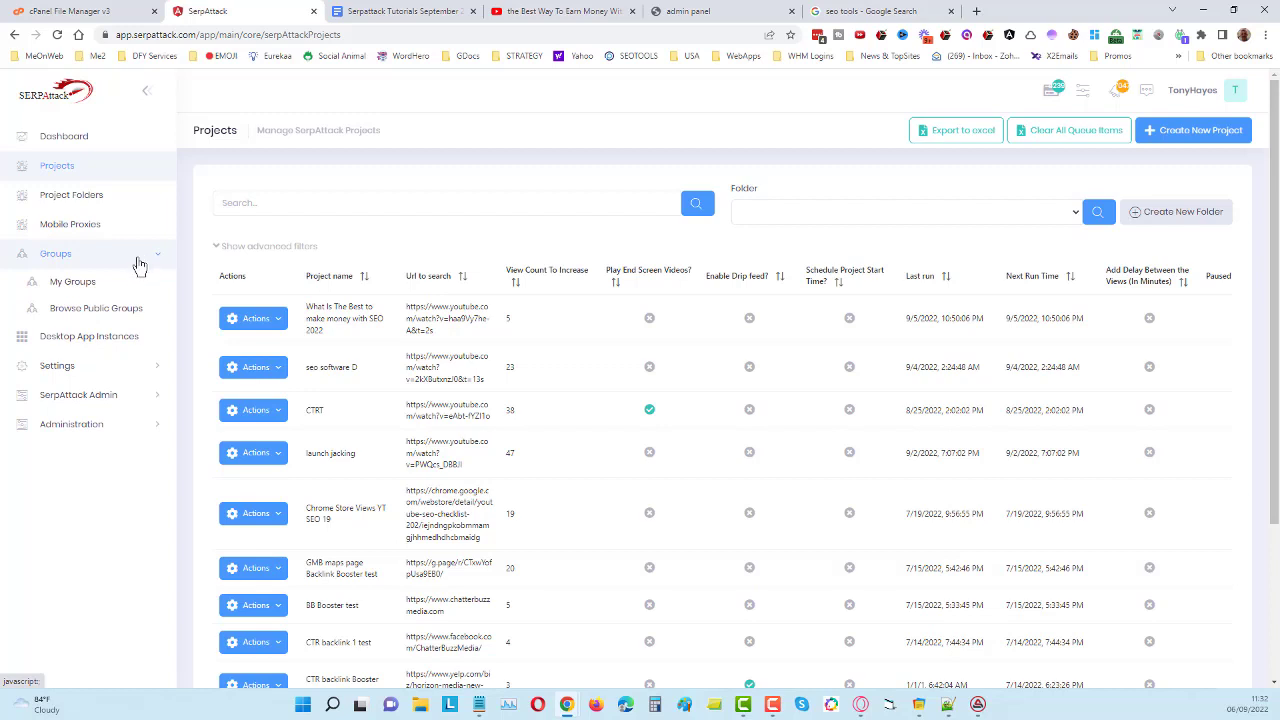
pyautogui.click(83, 286)
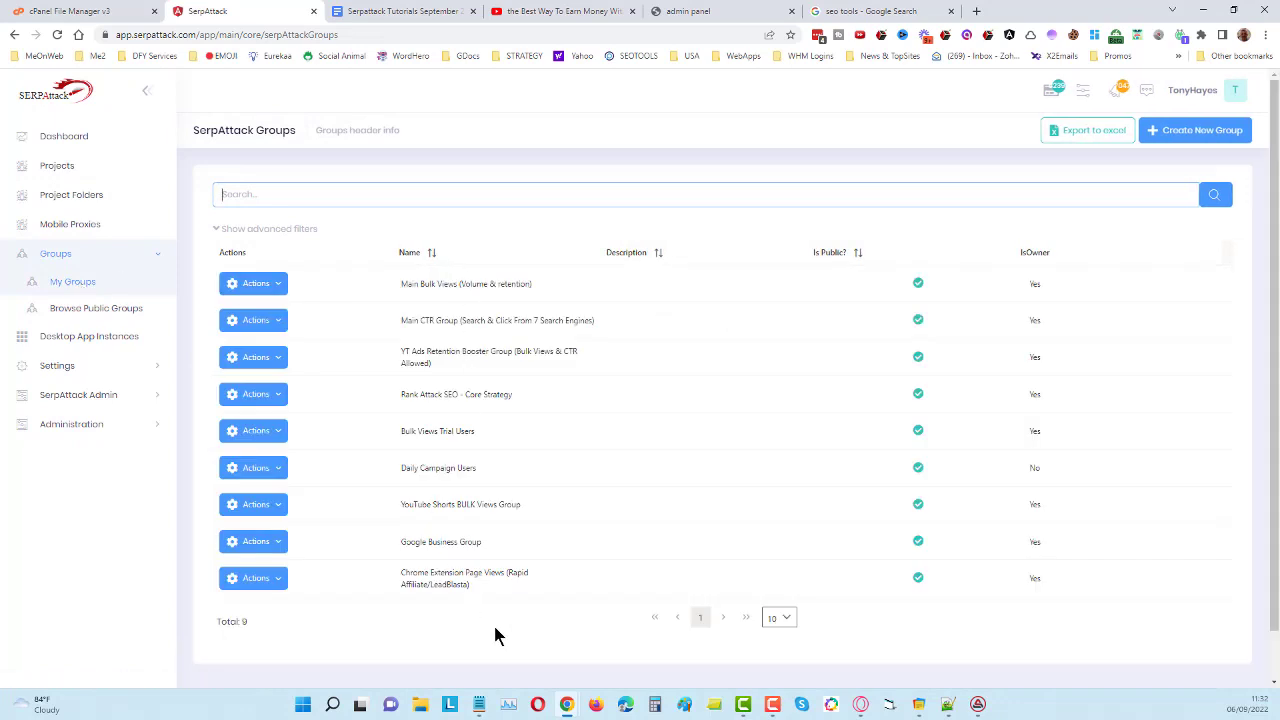
pyautogui.click(778, 618)
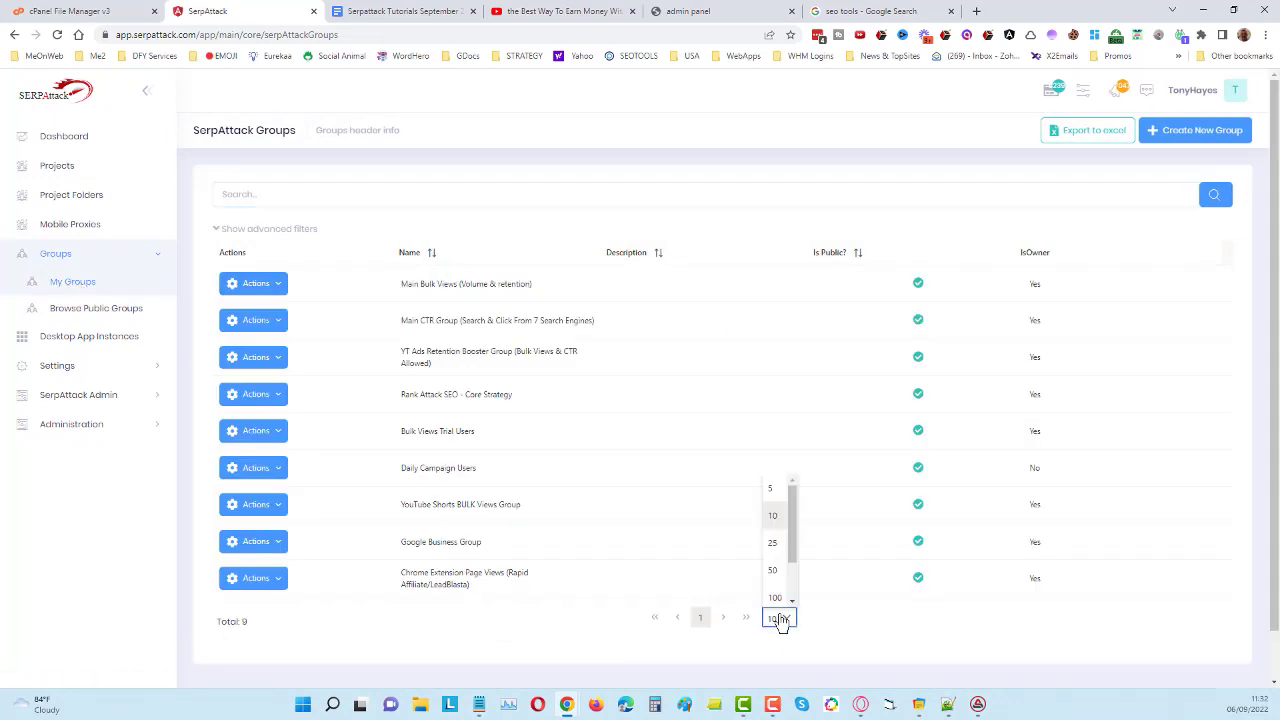
pyautogui.click(775, 595)
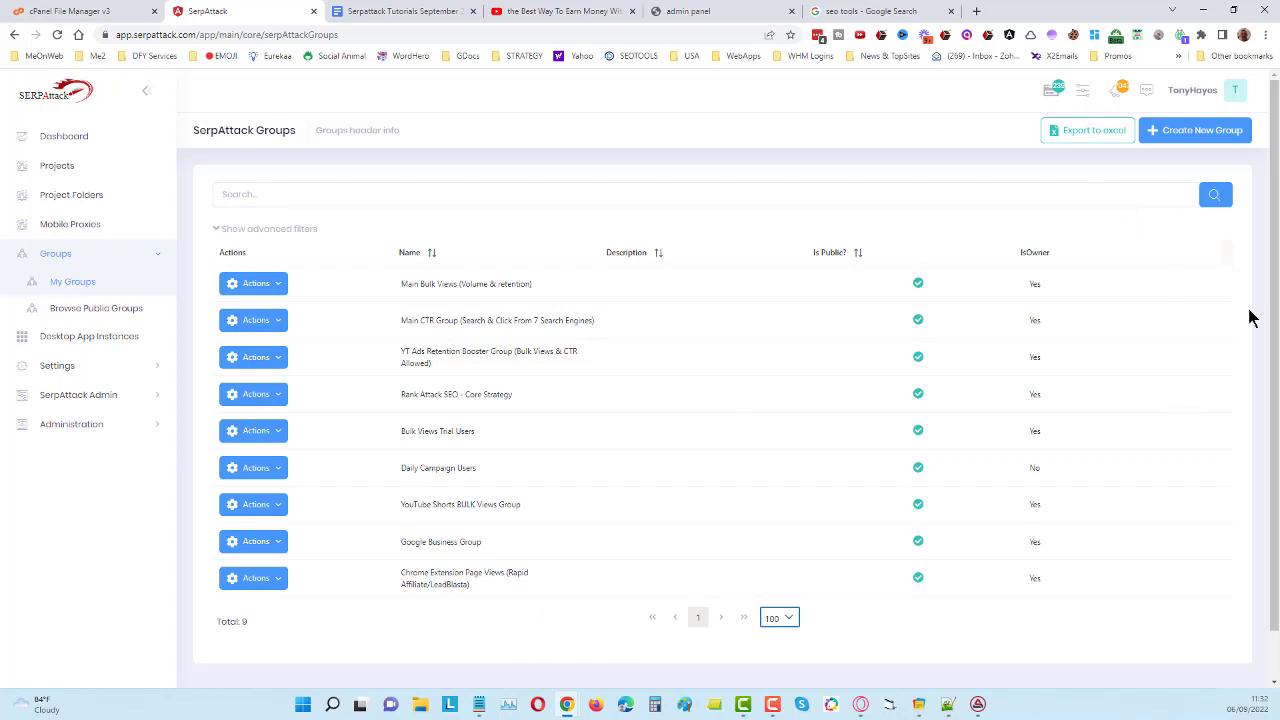
# Step: Start a new group and name it "Backlink Boosting CTR & Bulk Views Combo"
pyautogui.click(1176, 137)
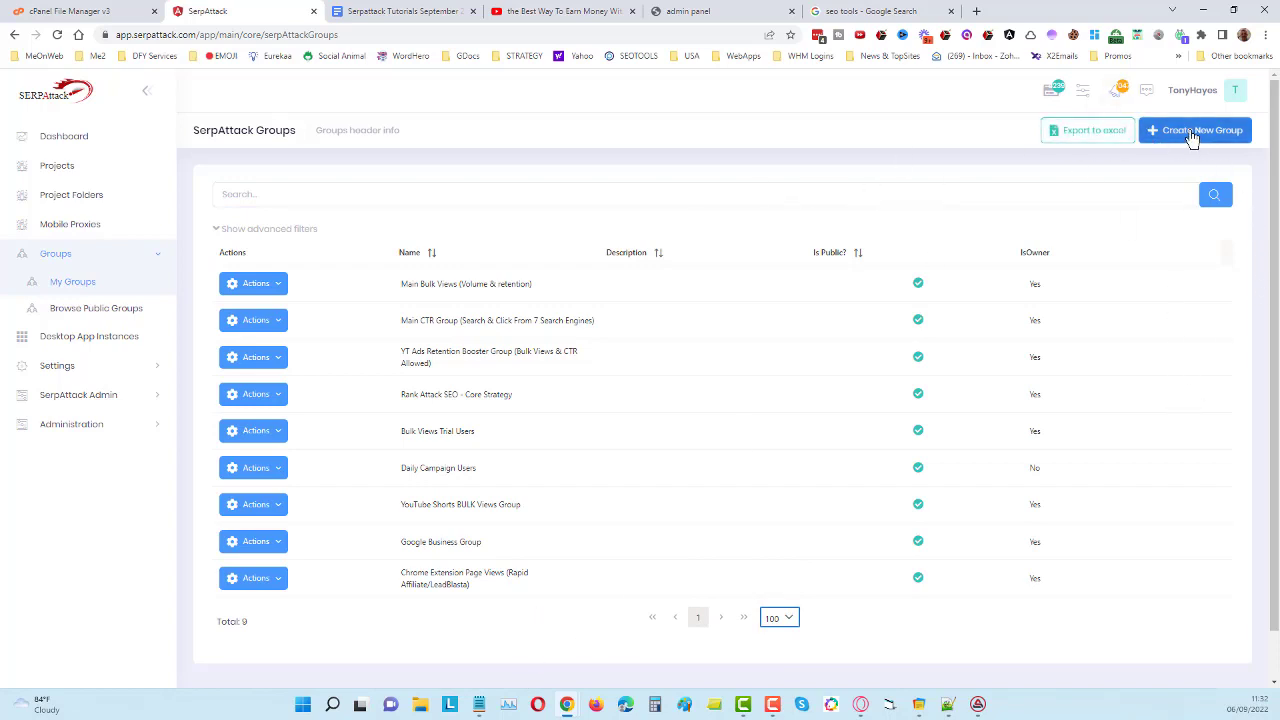
pyautogui.click(467, 173)
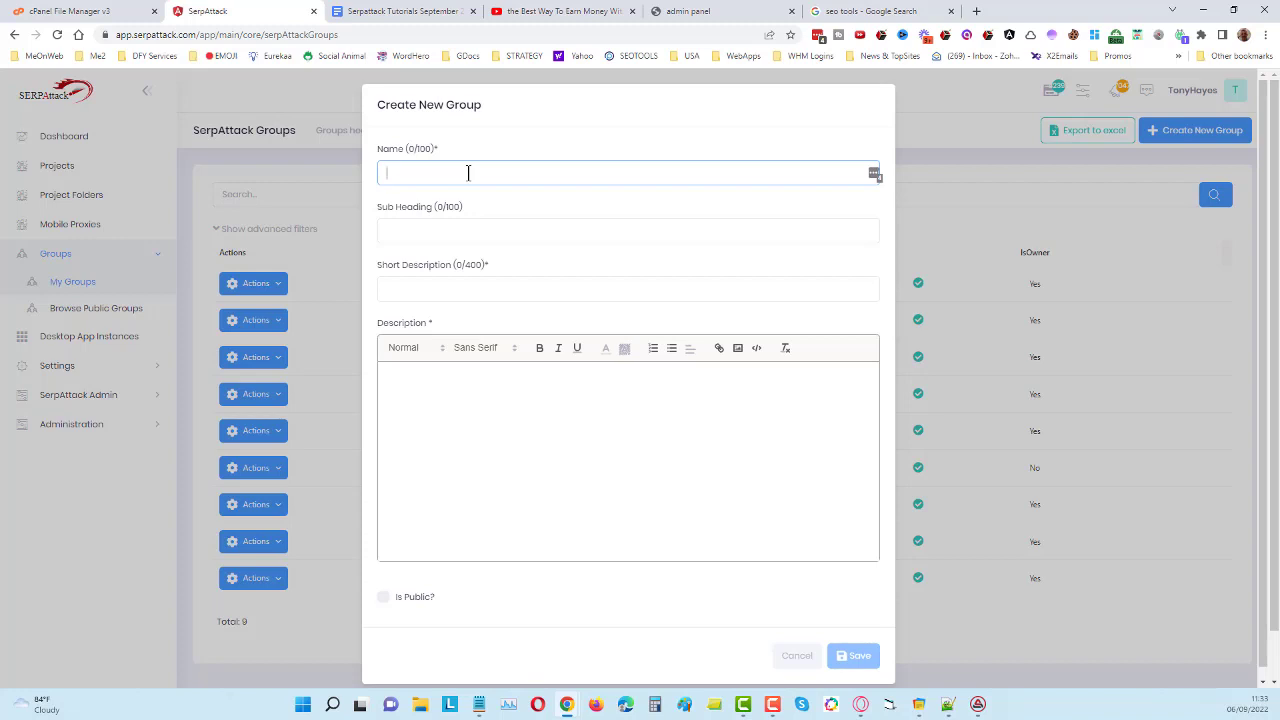
pyautogui.write('Backlink Boosting CTR & Bulk Views Combo')
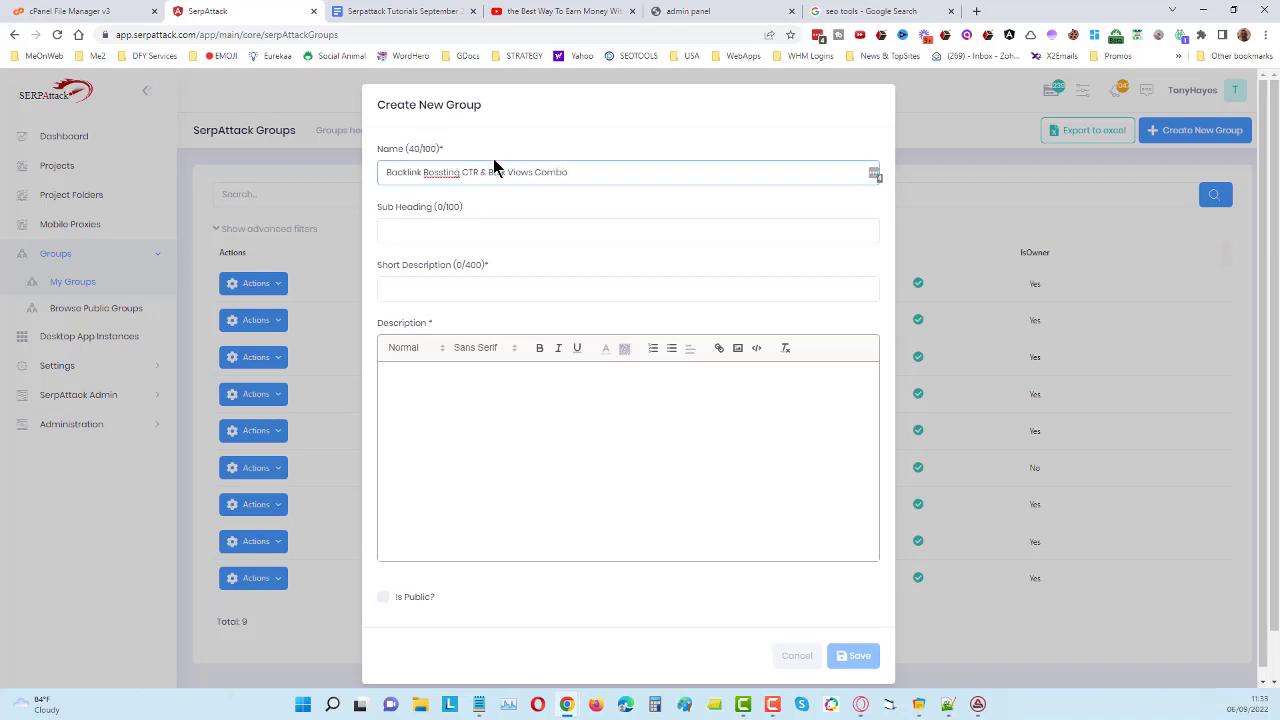
pyautogui.click(438, 175)
pyautogui.press('BackSpace')
pyautogui.write('o')
# Step: Replace the new group's name with "GMB Views South States"
pyautogui.moveTo(604, 181); pyautogui.dragTo(346, 200)
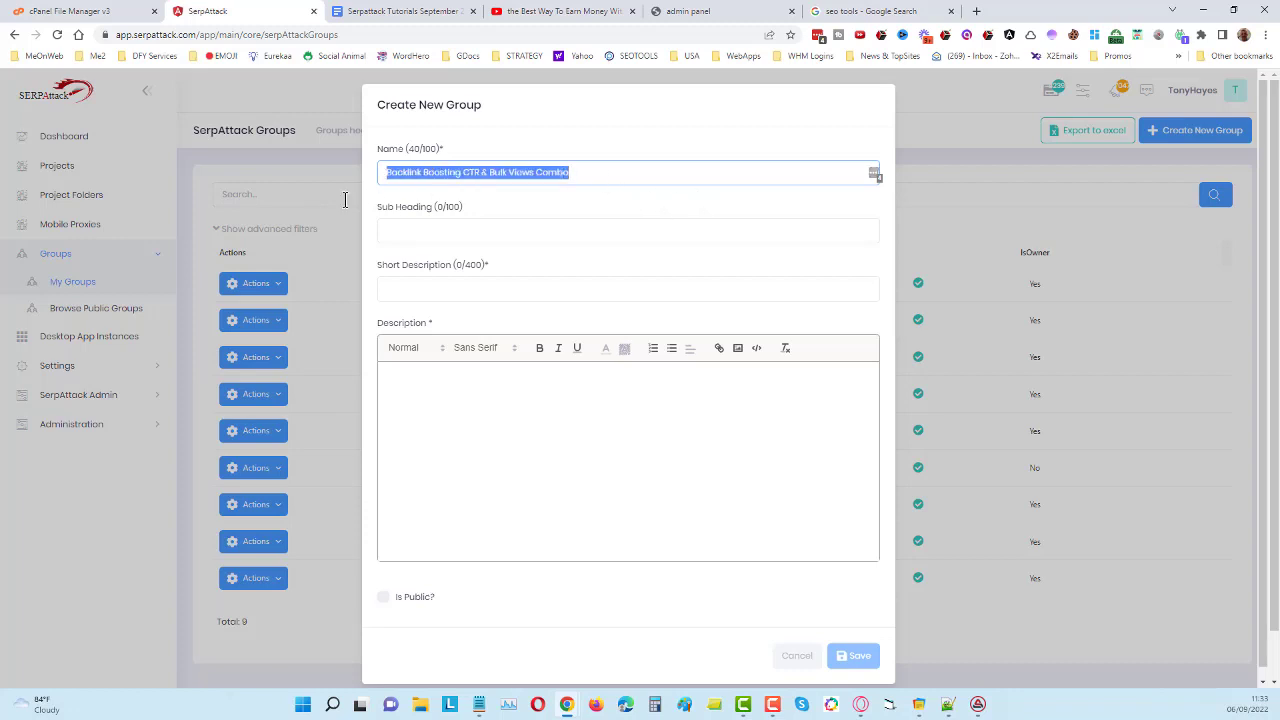
pyautogui.rightClick(488, 177)
pyautogui.click(548, 237)
pyautogui.write('GMB View')
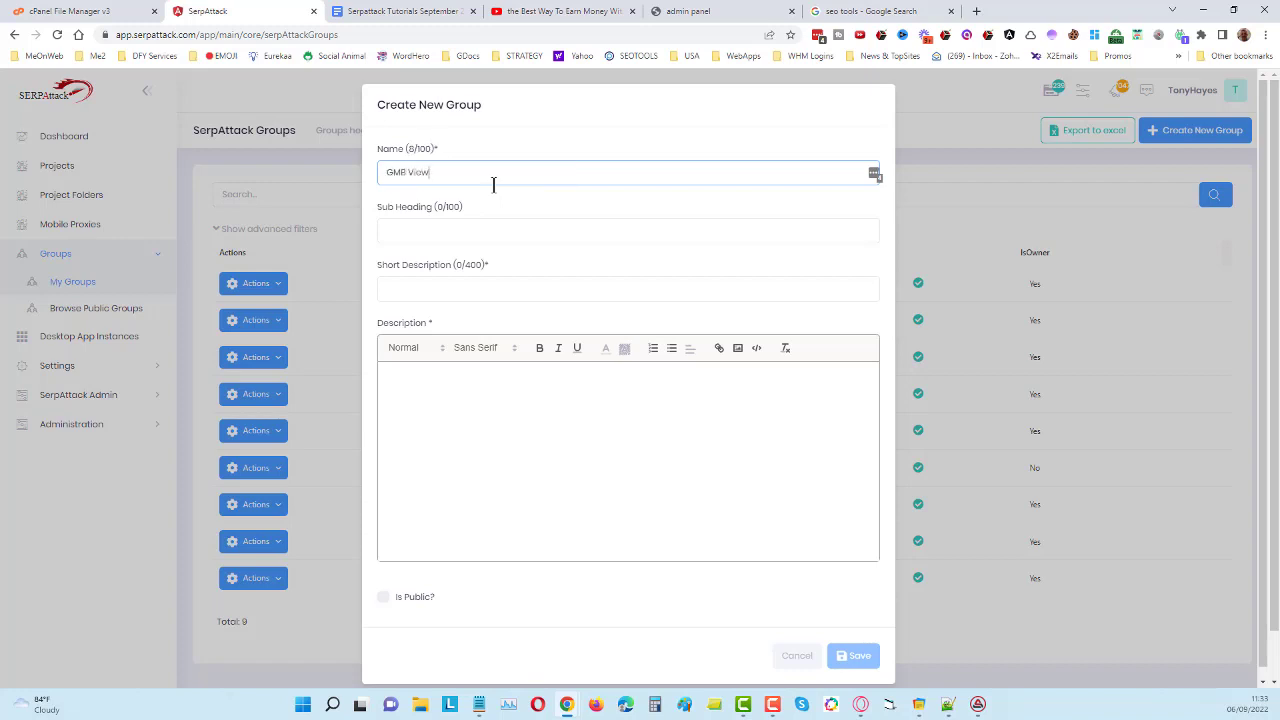
pyautogui.write('s Texas')
pyautogui.moveTo(472, 175); pyautogui.dragTo(436, 176)
pyautogui.write('South')
pyautogui.write('States')
# Step: Copy the group name into the description and complete it as "GMB Views South States (TX, LA, AL)"
pyautogui.moveTo(537, 170); pyautogui.dragTo(332, 172)
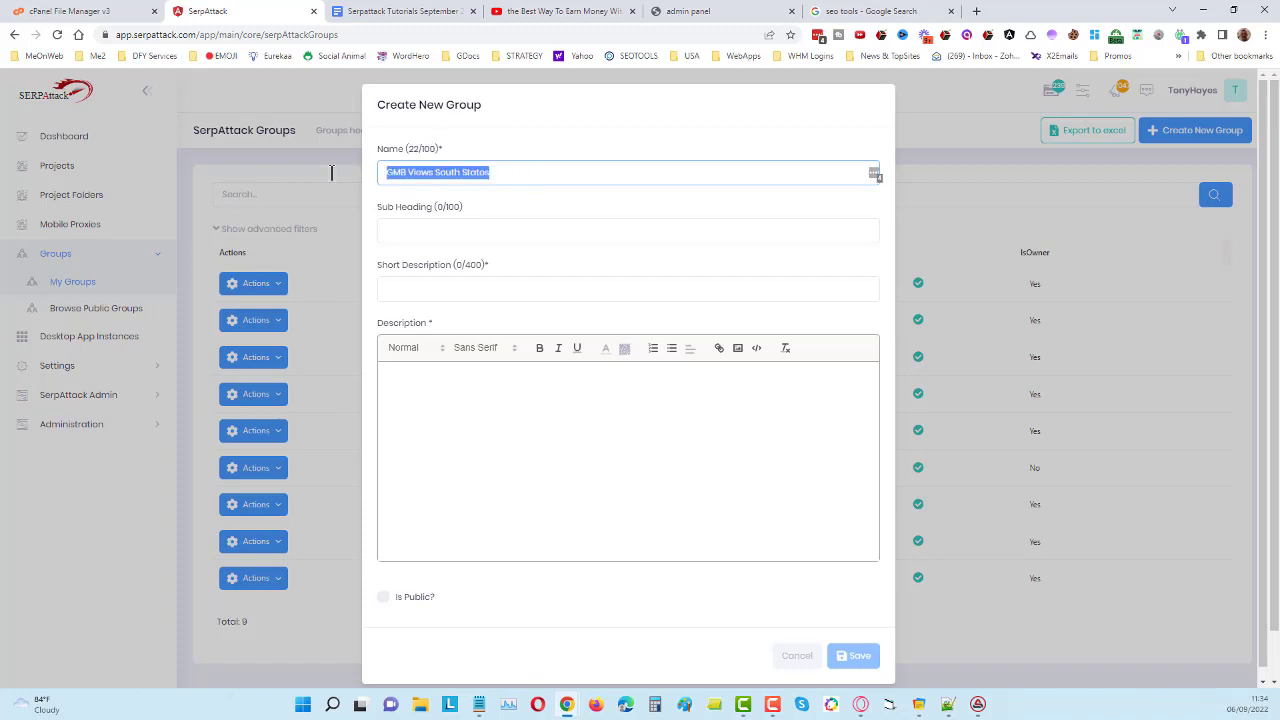
pyautogui.rightClick(429, 175)
pyautogui.click(480, 220)
pyautogui.click(648, 282)
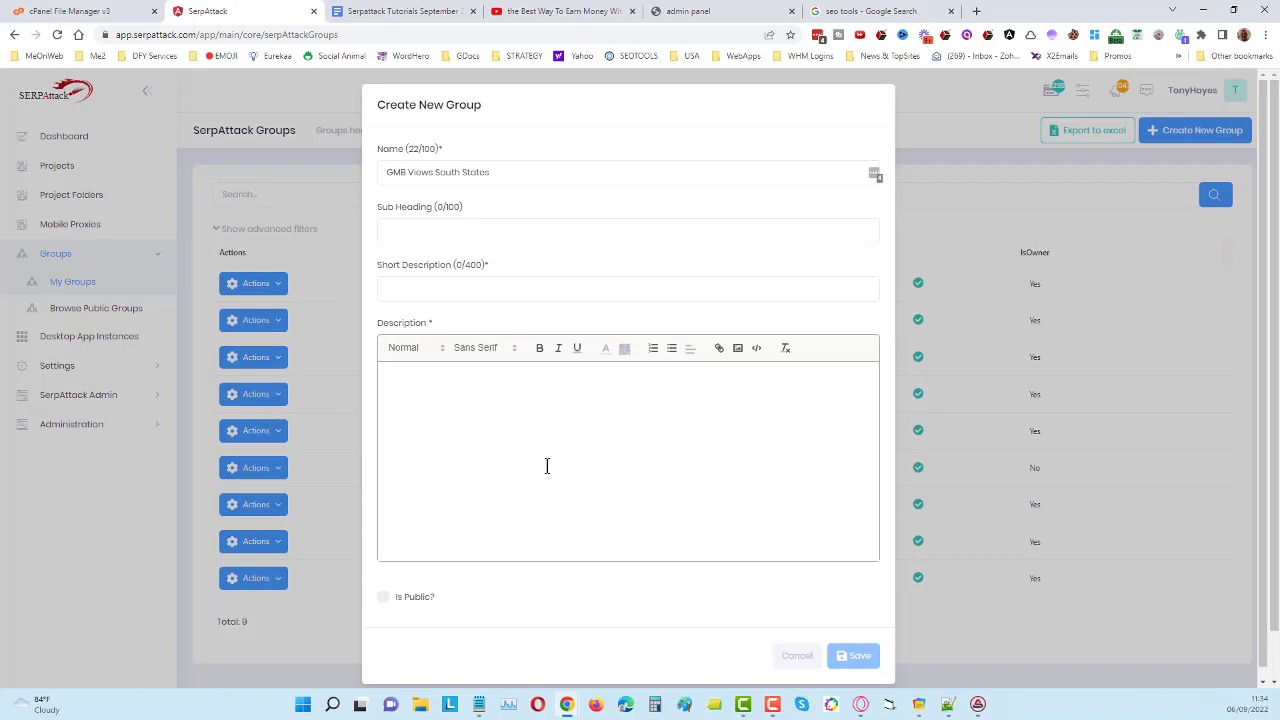
pyautogui.click(443, 374)
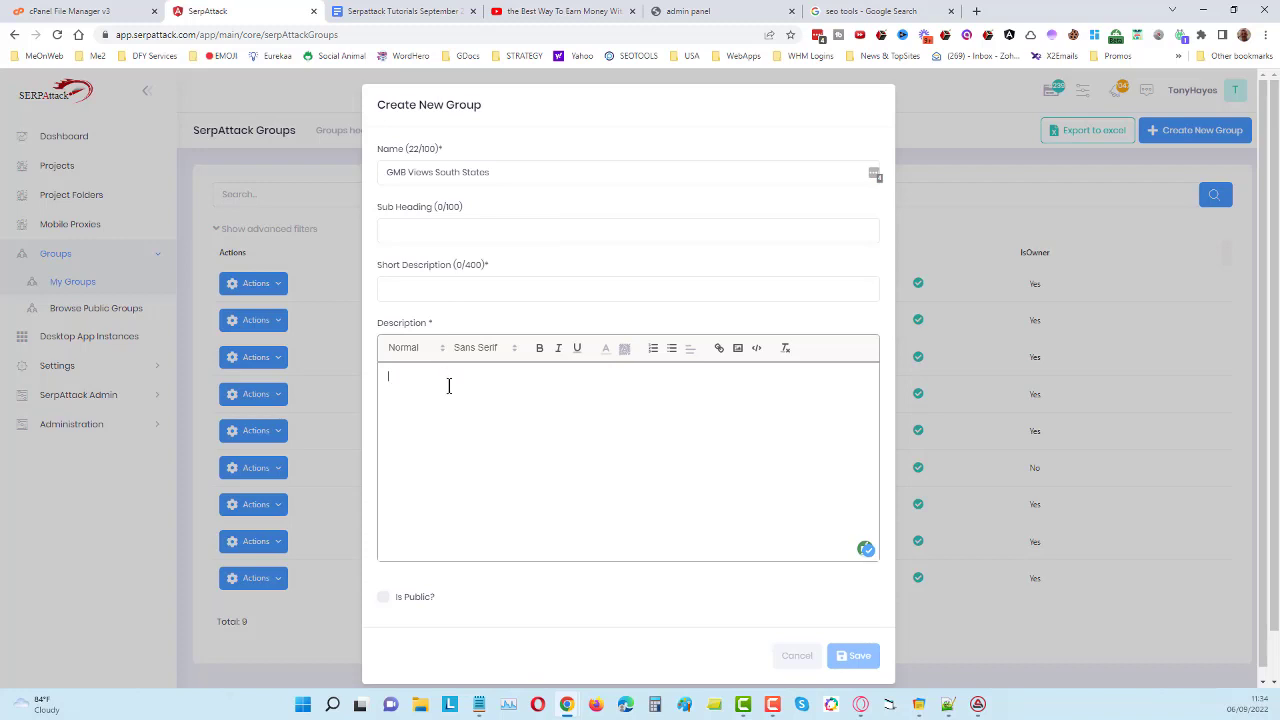
pyautogui.hotkey('ctrl', 'v')
pyautogui.write('States (TX, A, AL')
pyautogui.click(505, 376)
pyautogui.write('L')
pyautogui.press('End')
pyautogui.write(')')
pyautogui.moveTo(491, 378)
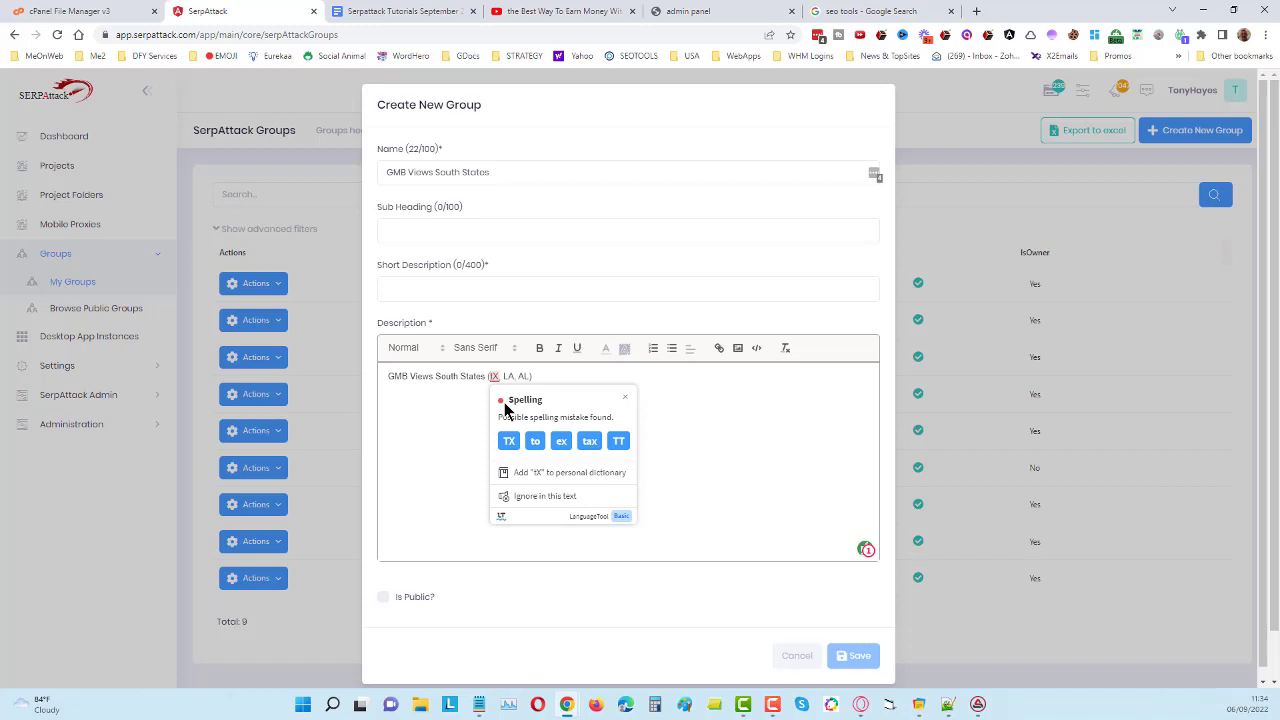
pyautogui.click(509, 441)
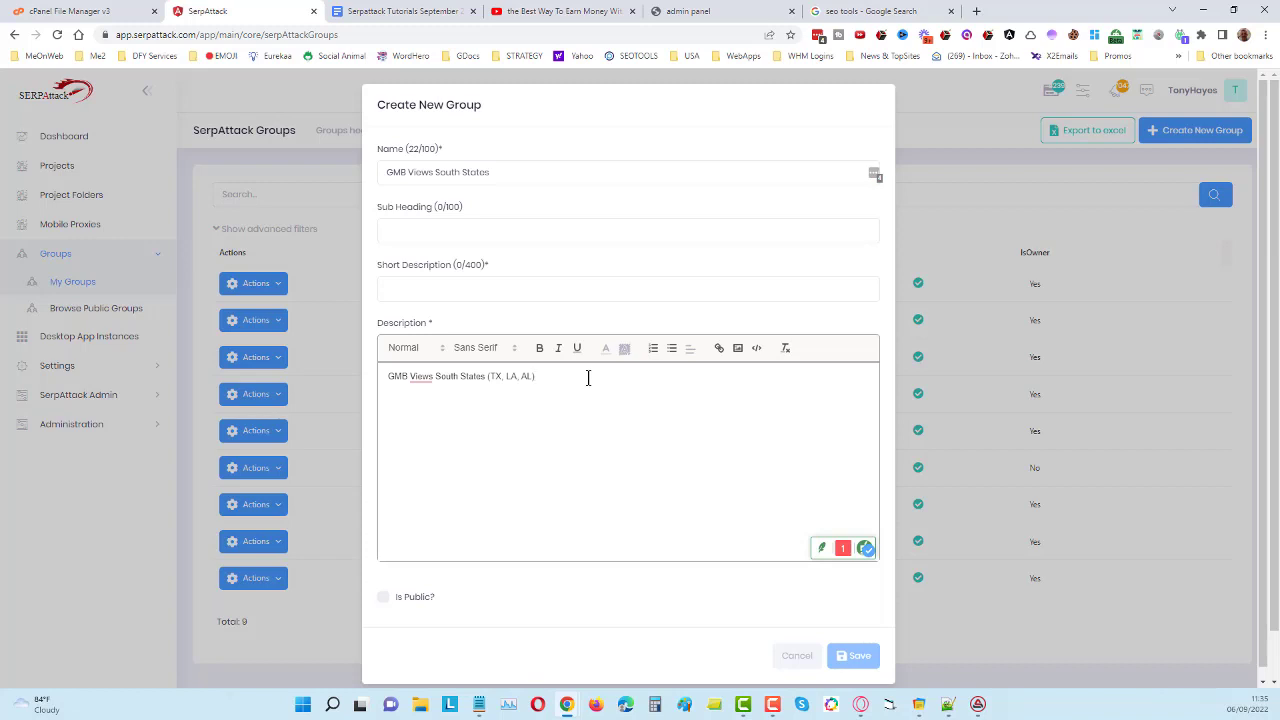
# Step: Add a separate description line limiting the group to people using mobile proxies from these regions
pyautogui.press('Return')
pyautogui.press('Return')
pyautogui.write('ONLY for people who are using')
pyautogui.write('Monile pro')
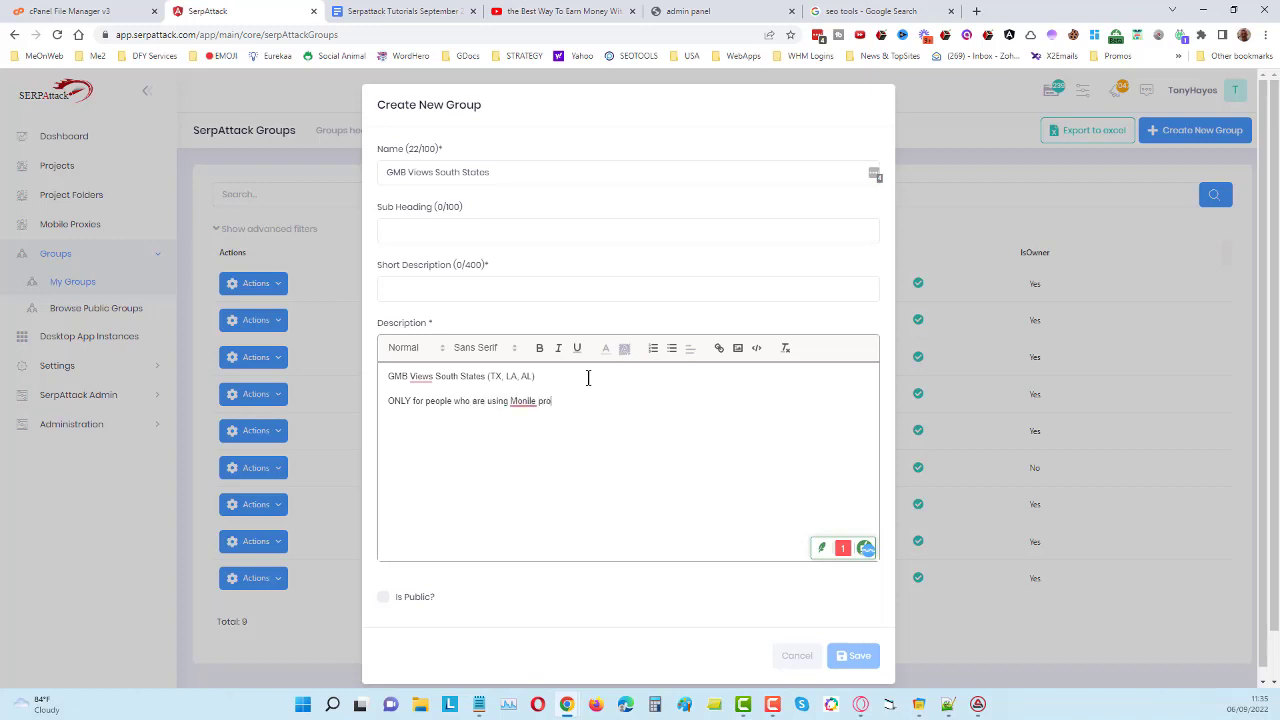
pyautogui.write('xies from these regios')
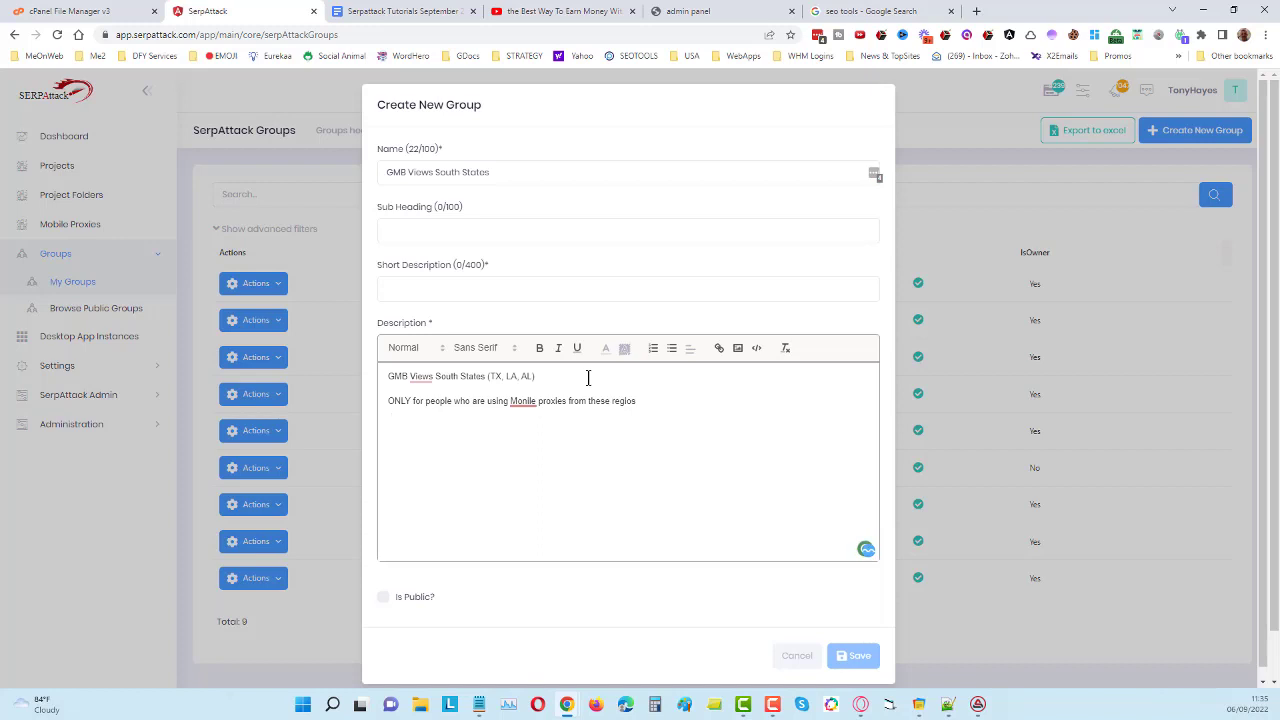
# Step: Add the description line "Plus will consider squid private proxies from a major city within one of these states"
pyautogui.write('Plus will consider ')
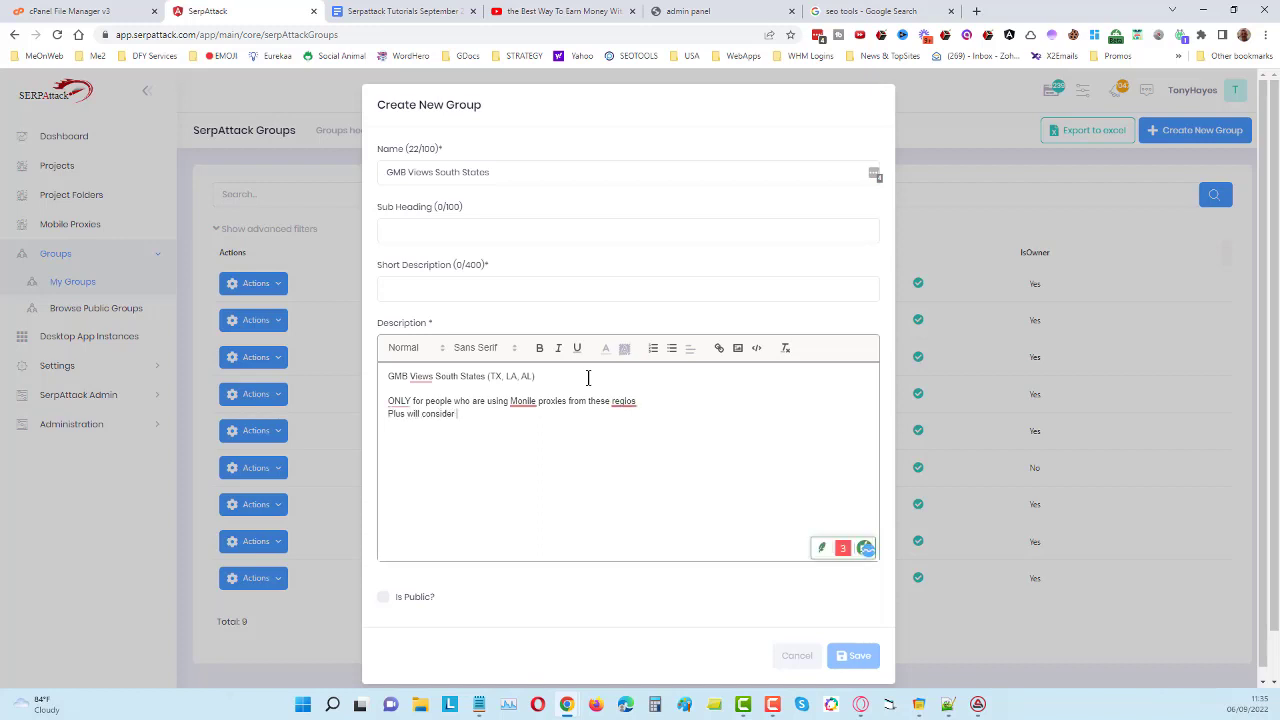
pyautogui.write('squid private proxies from a major c')
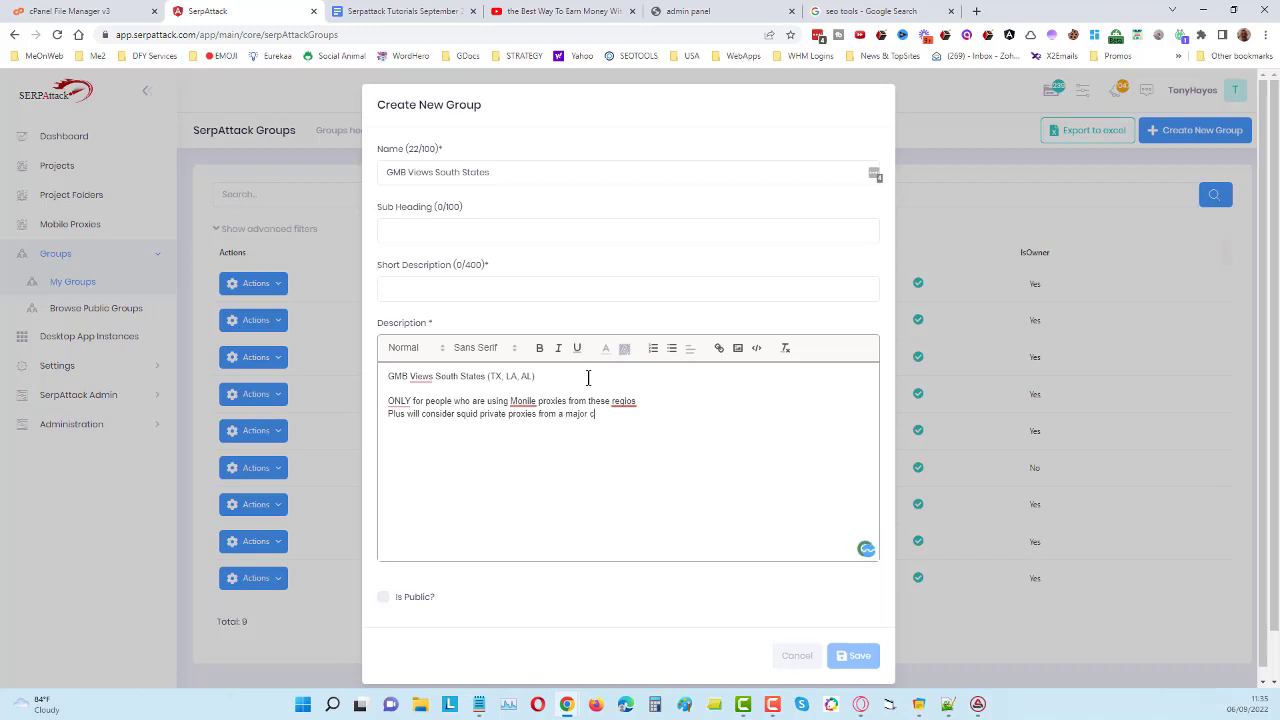
pyautogui.write('u')
pyautogui.write('ity wi')
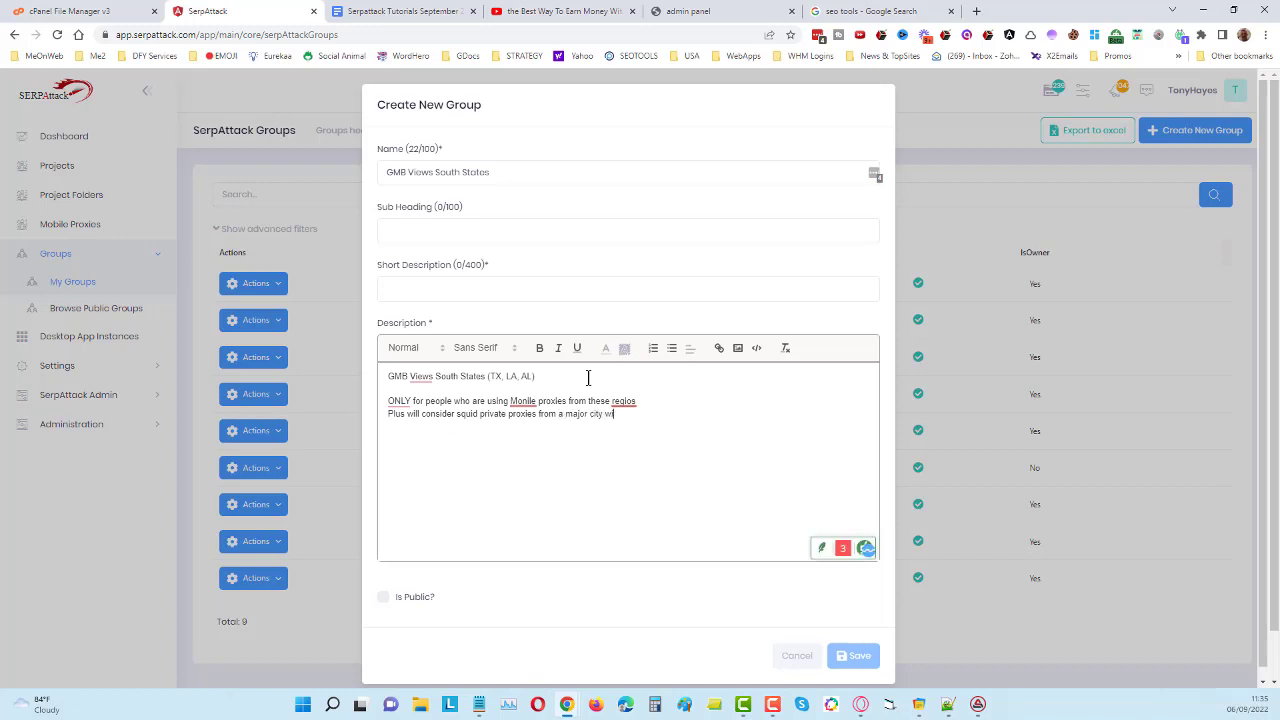
pyautogui.write('thin one of these states')
# Step: Correct the misspelled words in the description to "region" and "Mobile"
pyautogui.rightClick(624, 401)
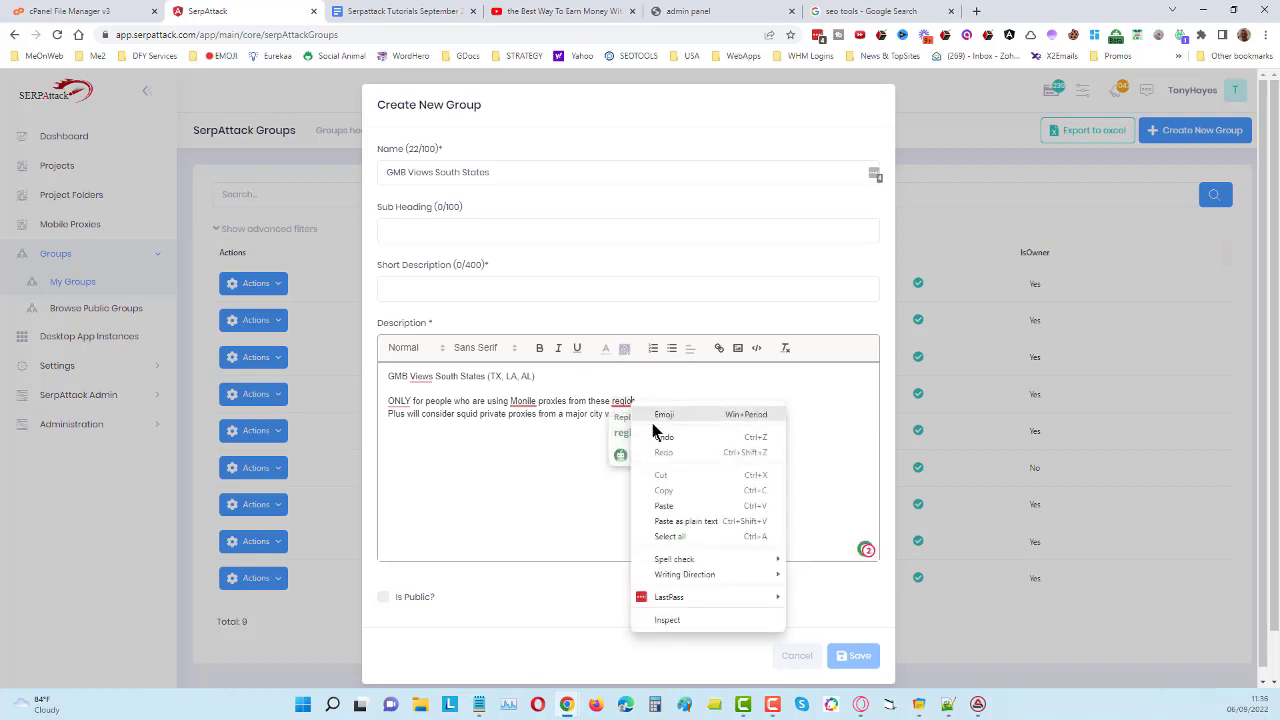
pyautogui.click(597, 436)
pyautogui.click(624, 401)
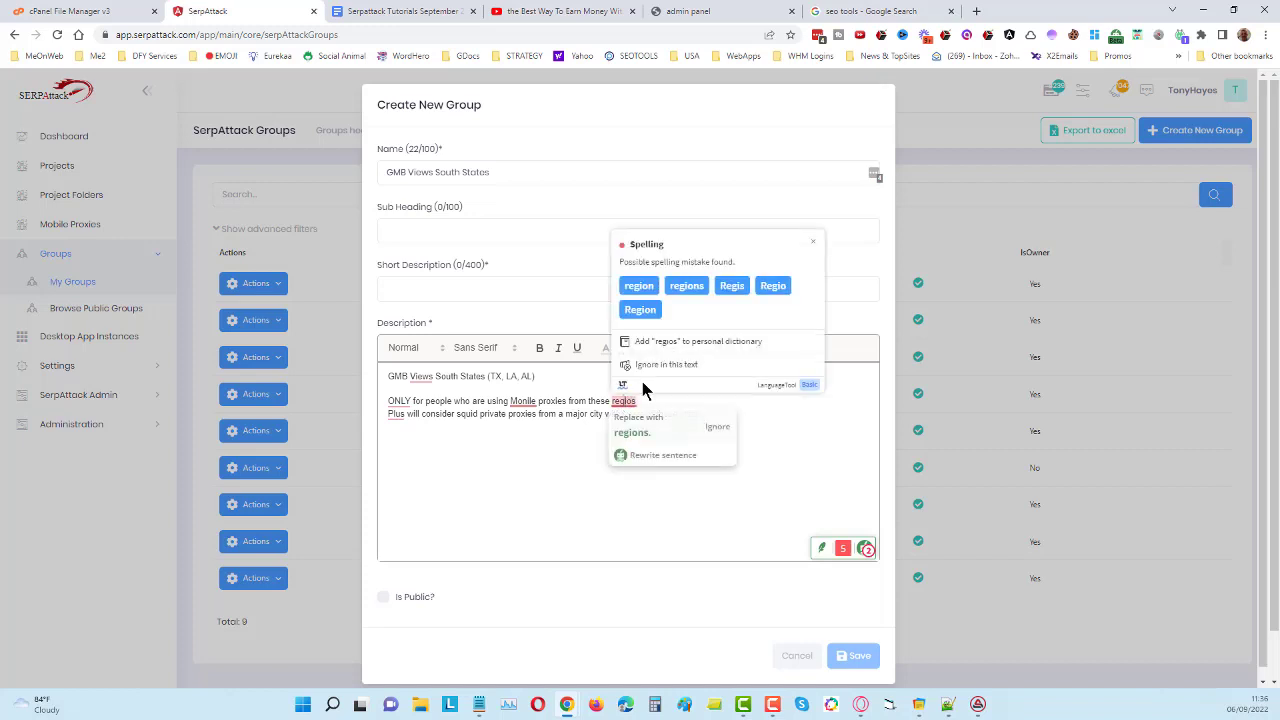
pyautogui.click(639, 286)
pyautogui.click(522, 401)
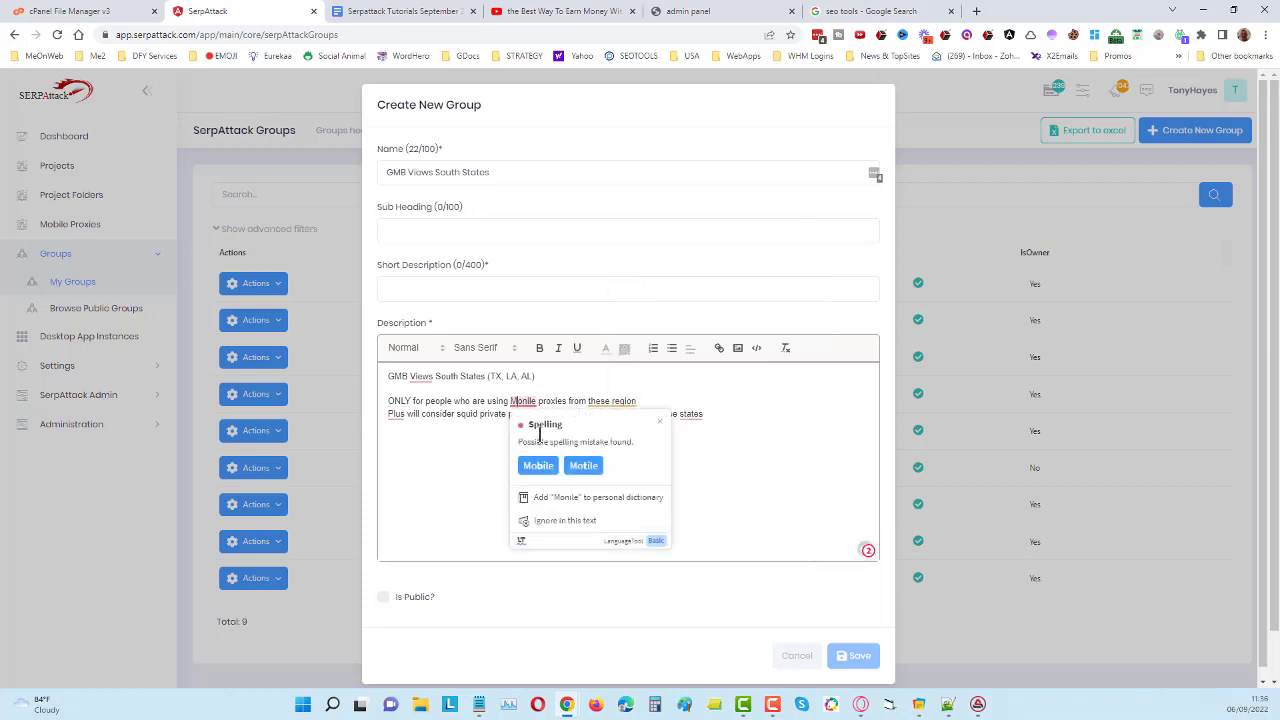
pyautogui.click(537, 467)
# Step: Change the last description line to begin with "Plus, it will consider" and end it with a period
pyautogui.click(406, 414)
pyautogui.write(', it')
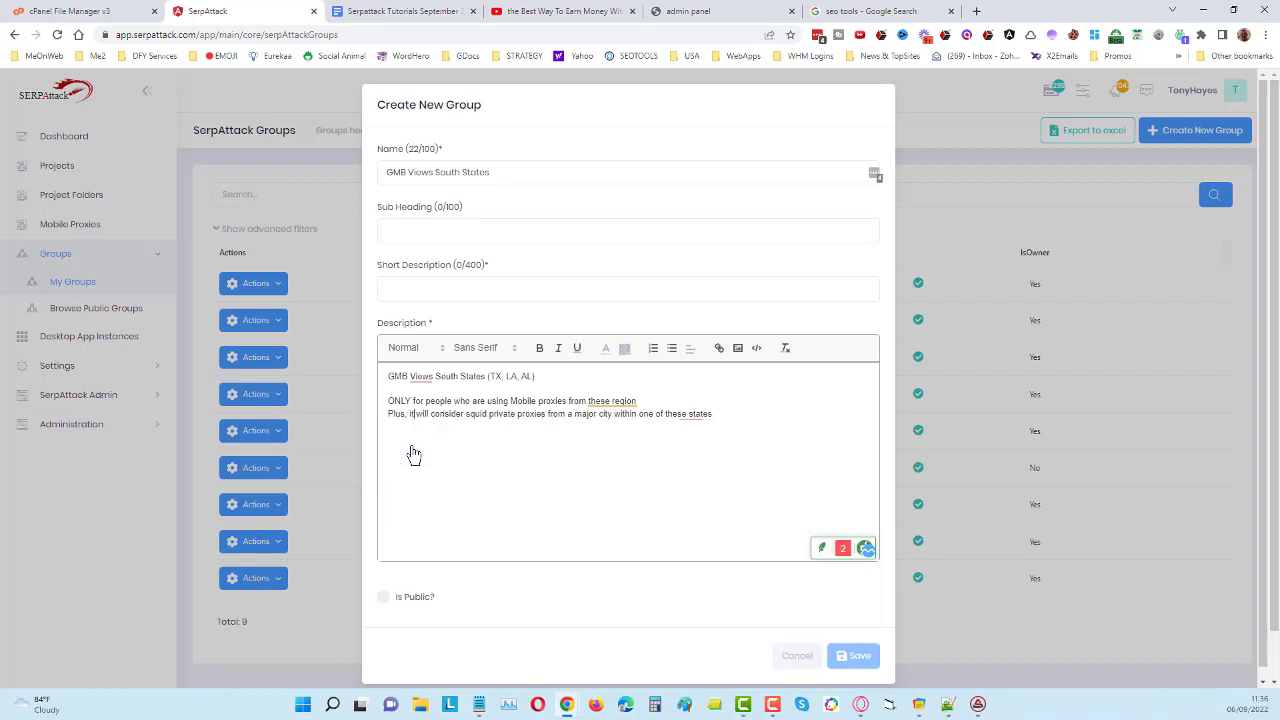
pyautogui.click(731, 399)
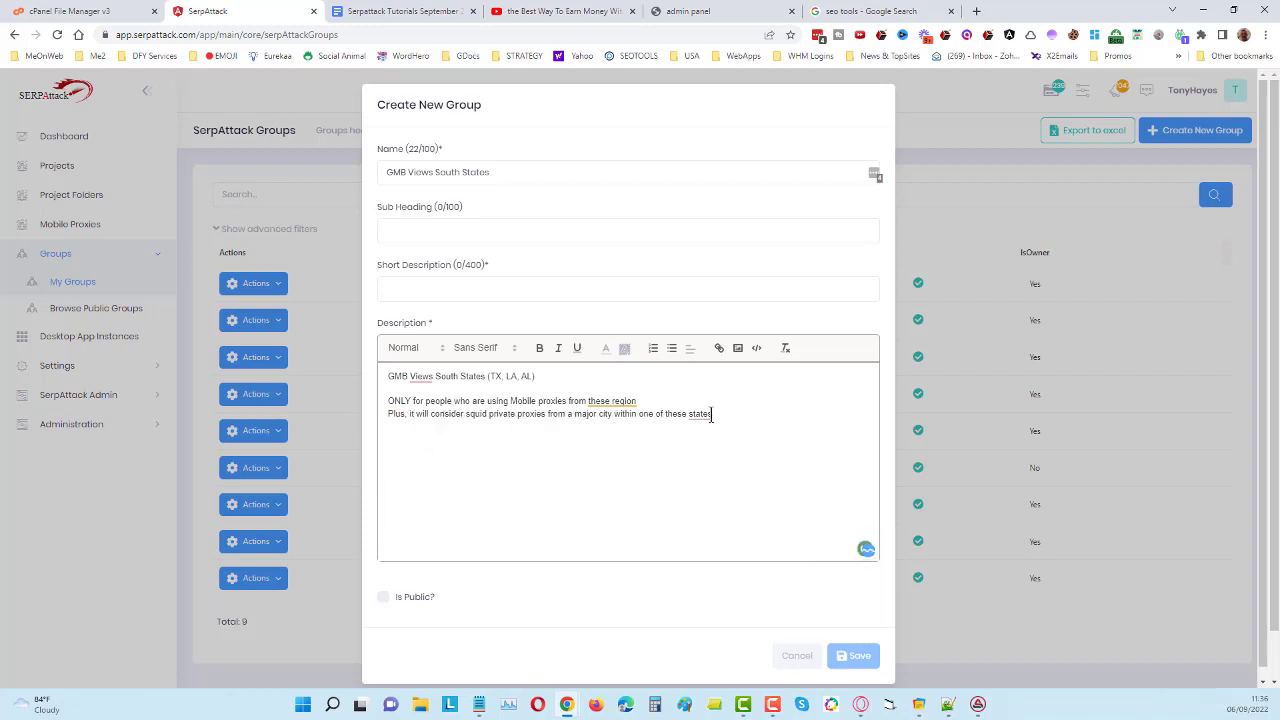
pyautogui.click(697, 414)
pyautogui.click(699, 447)
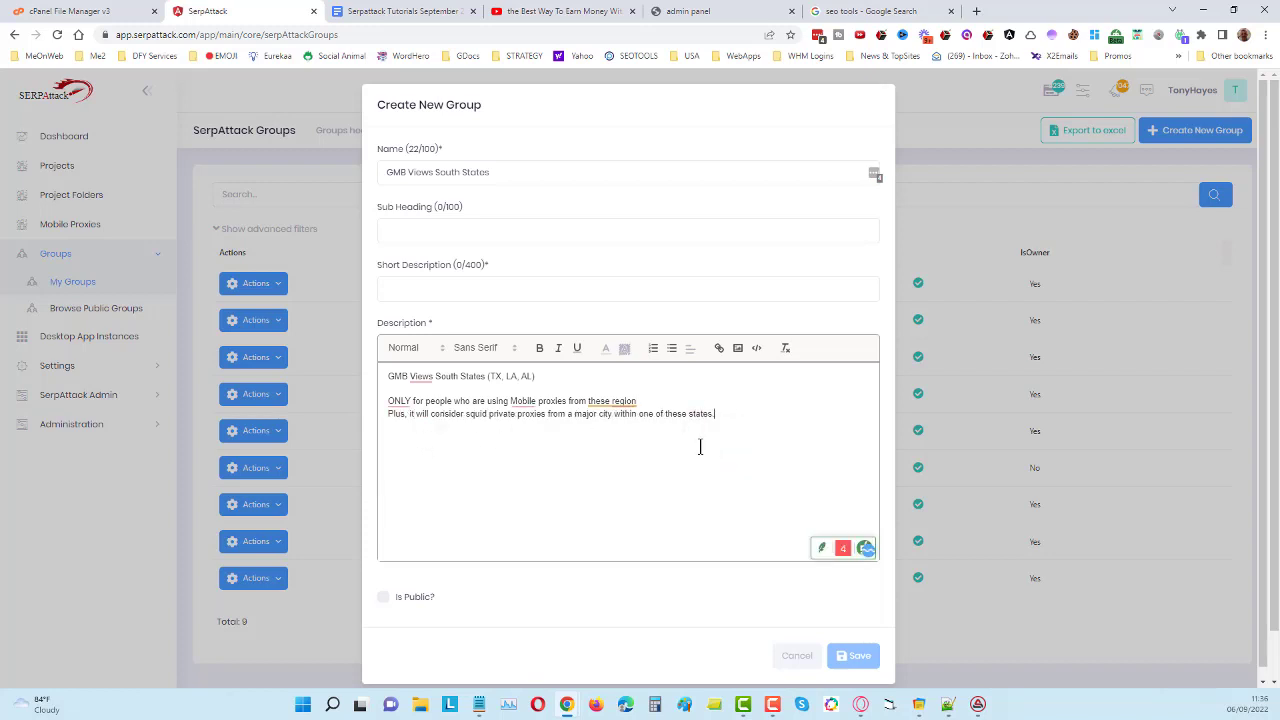
pyautogui.write('.')
# Step: Toggle the new group's public option and discard the group without saving
pyautogui.click(383, 599)
pyautogui.click(383, 599)
pyautogui.click(797, 656)
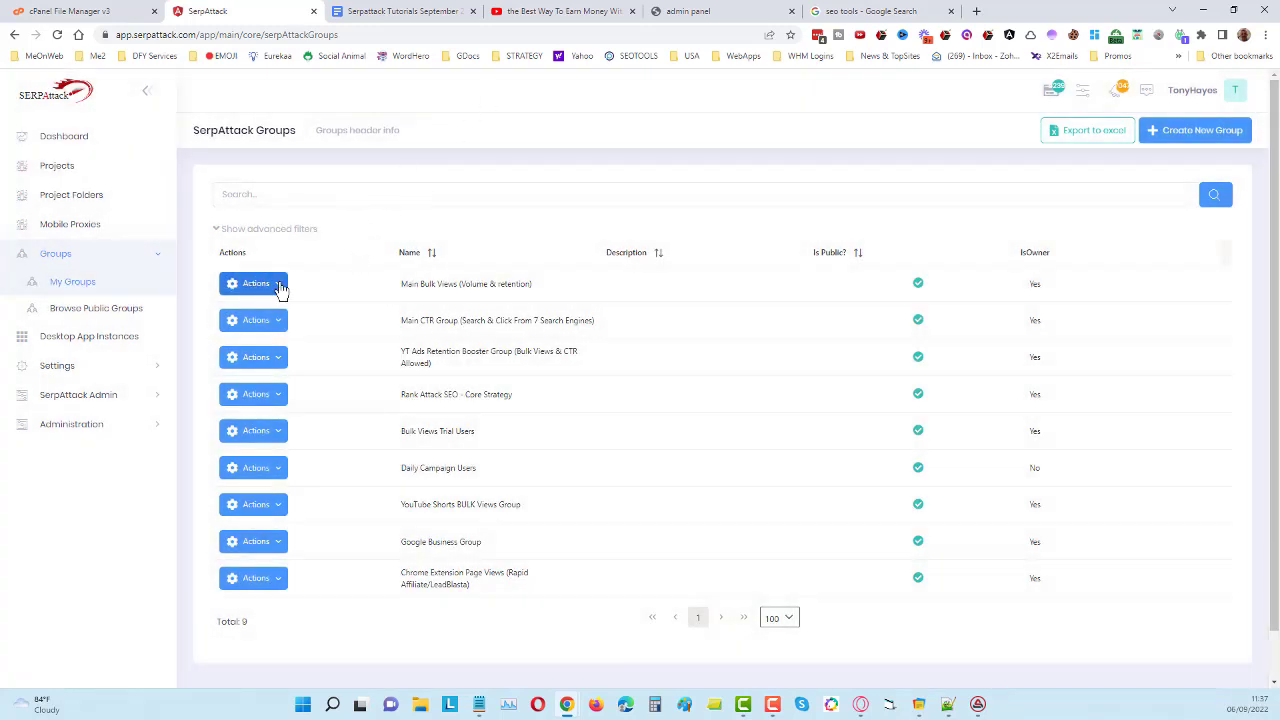
# Step: View the "Main Bulk Views (Volume & retention)" group and open its member list
pyautogui.click(281, 289)
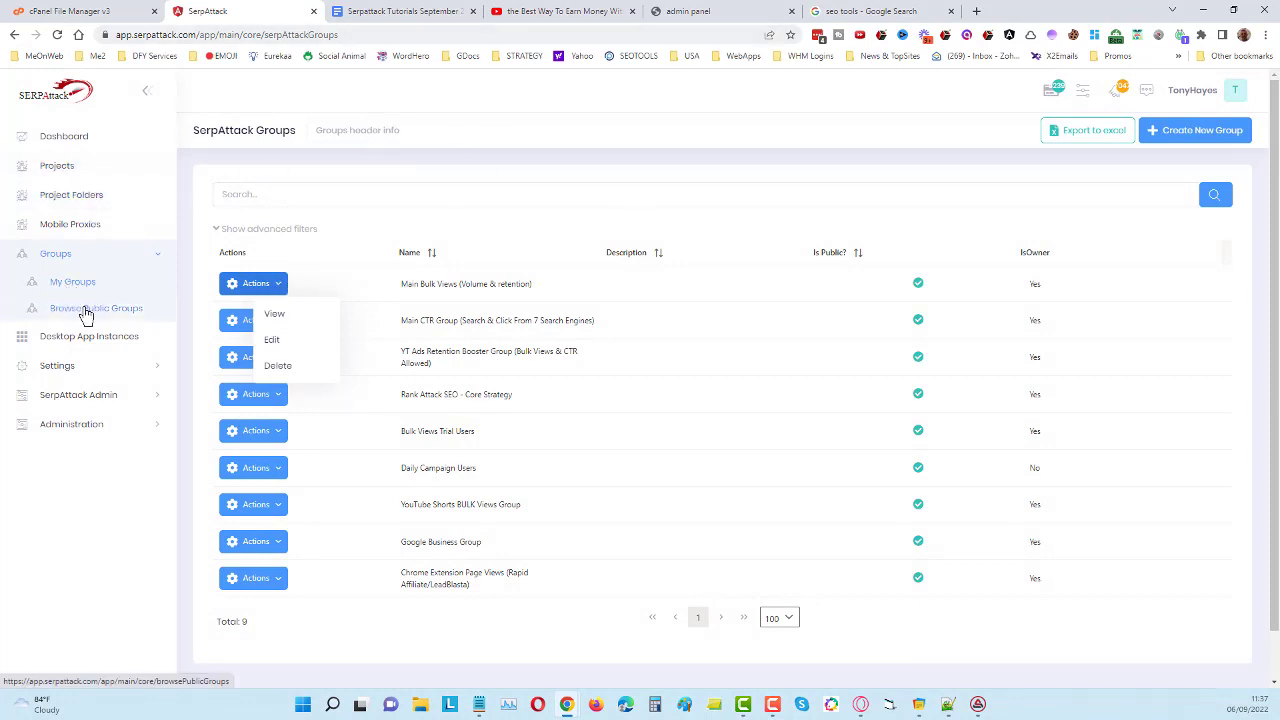
pyautogui.click(275, 315)
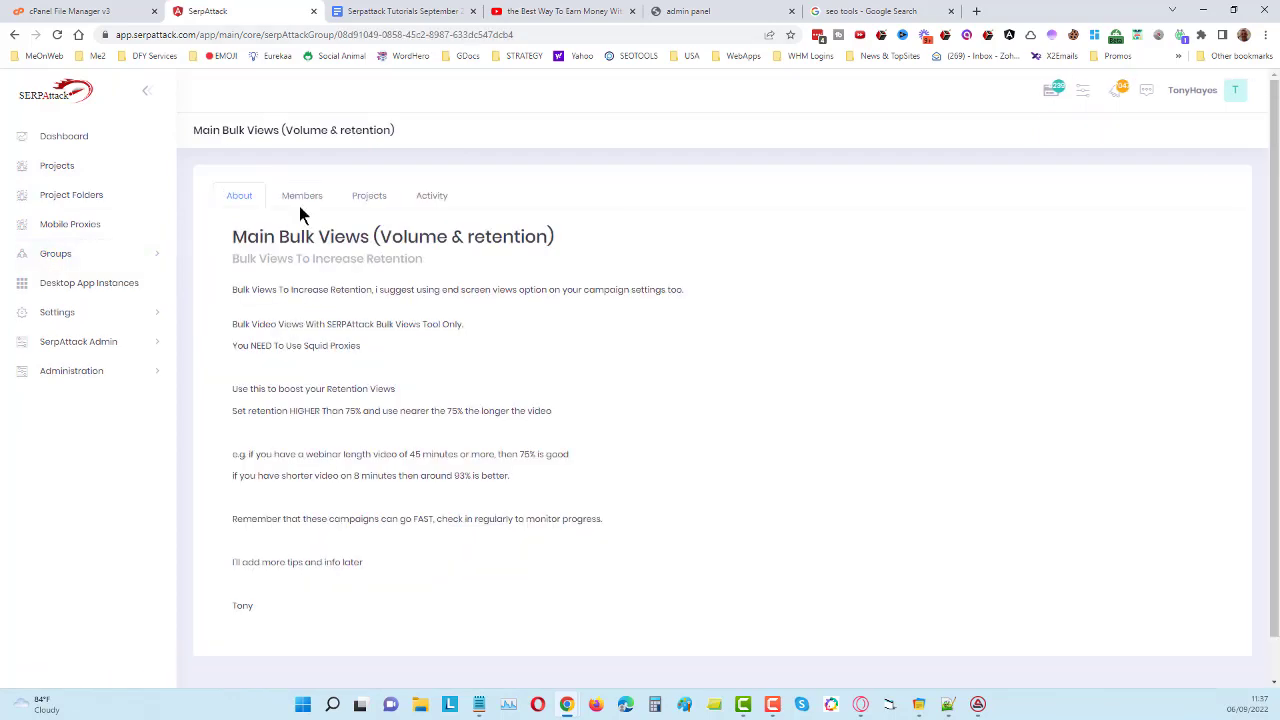
pyautogui.click(302, 197)
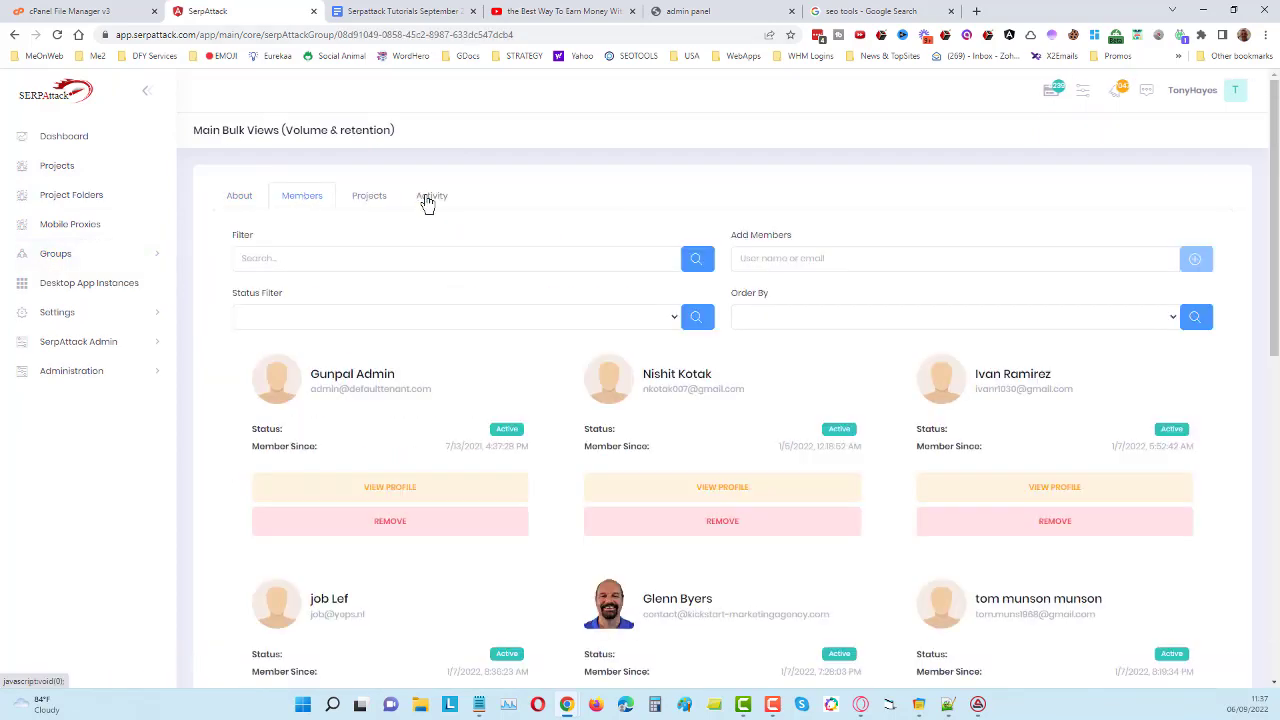
# Step: Show 100 members per page and look through the group's full member list
pyautogui.scroll(-6, 992, 413)
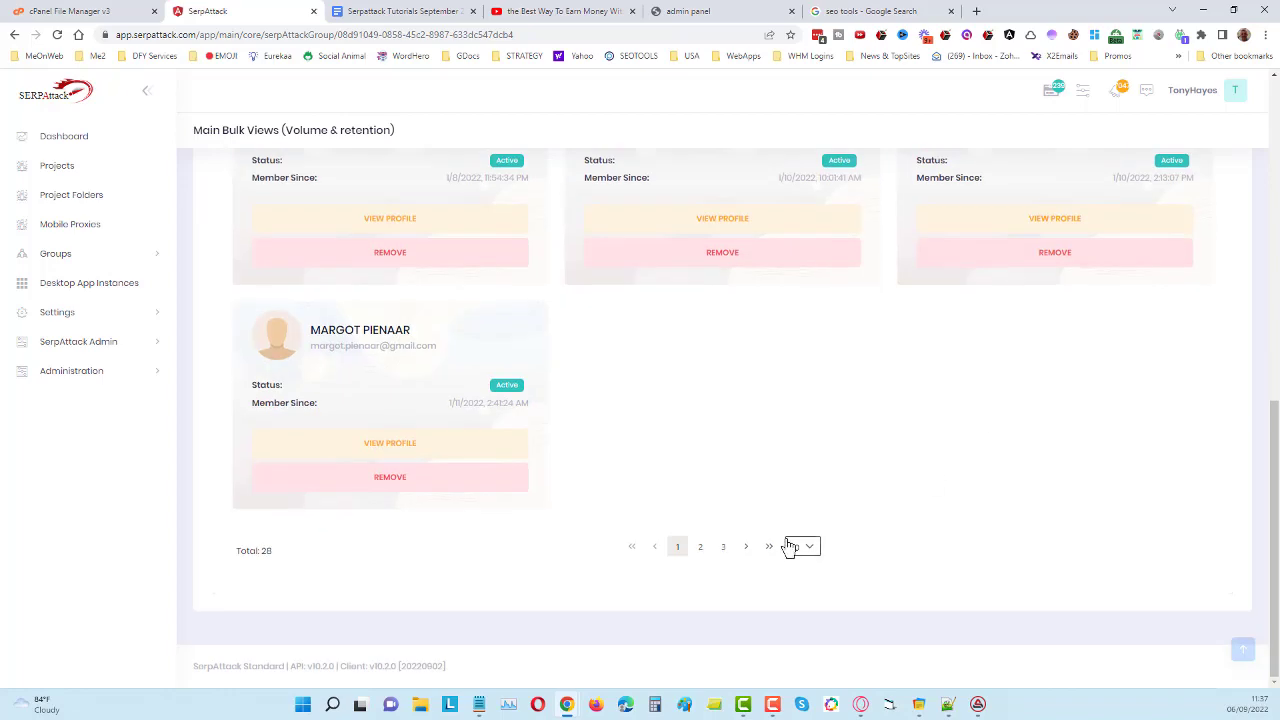
pyautogui.click(812, 549)
pyautogui.click(808, 527)
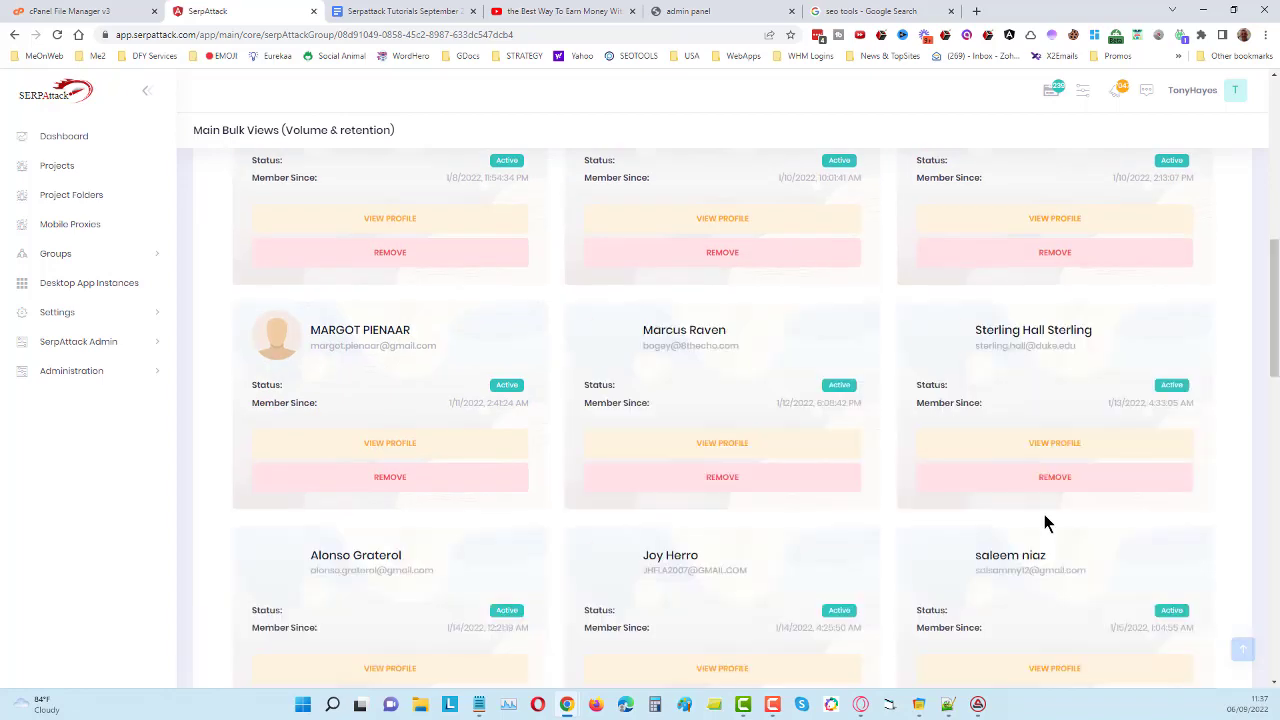
pyautogui.scroll(-9, 1040, 512)
pyautogui.scroll(-3, 1039, 526)
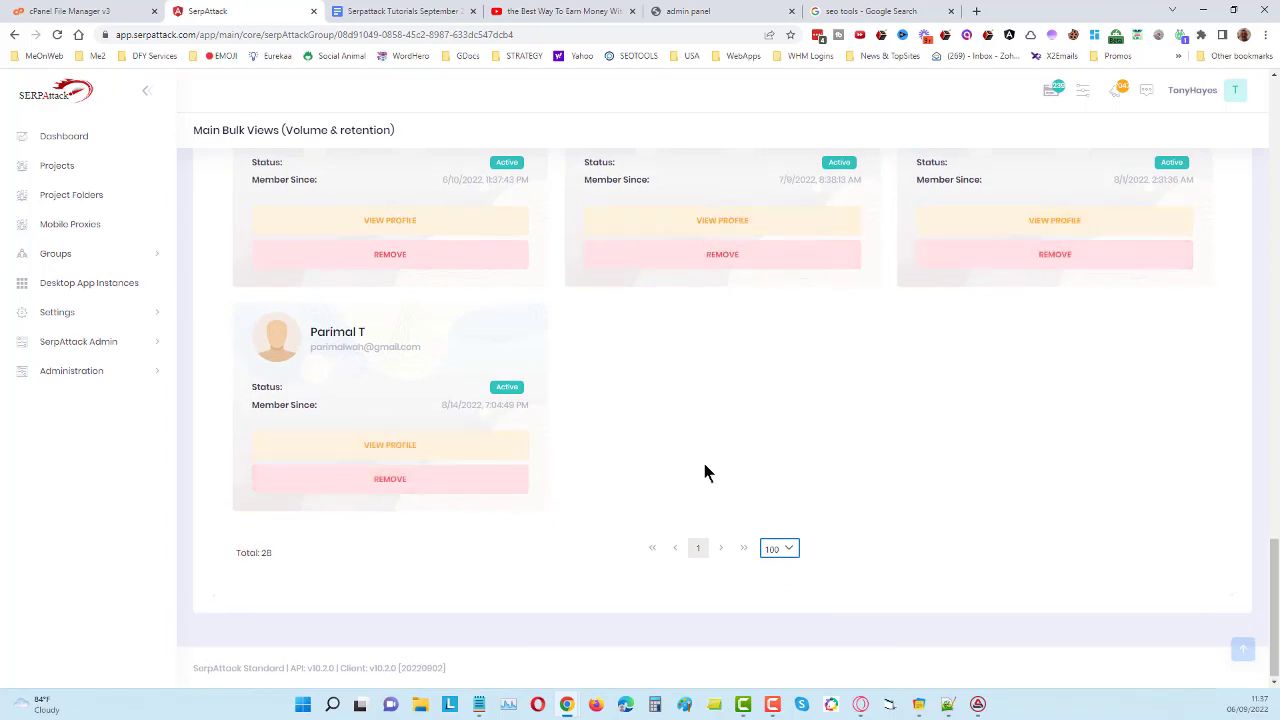
pyautogui.scroll(10, 702, 465)
pyautogui.scroll(6, 684, 470)
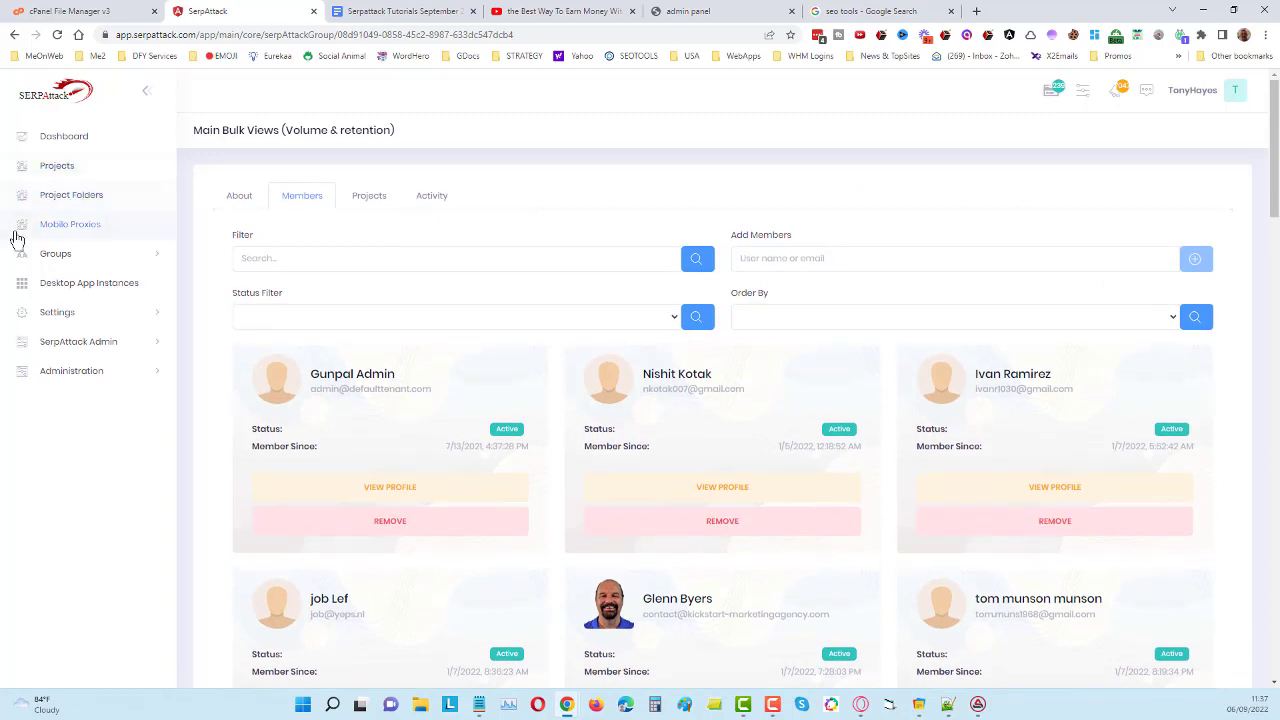
# Step: Open the page for browsing public groups
pyautogui.click(105, 257)
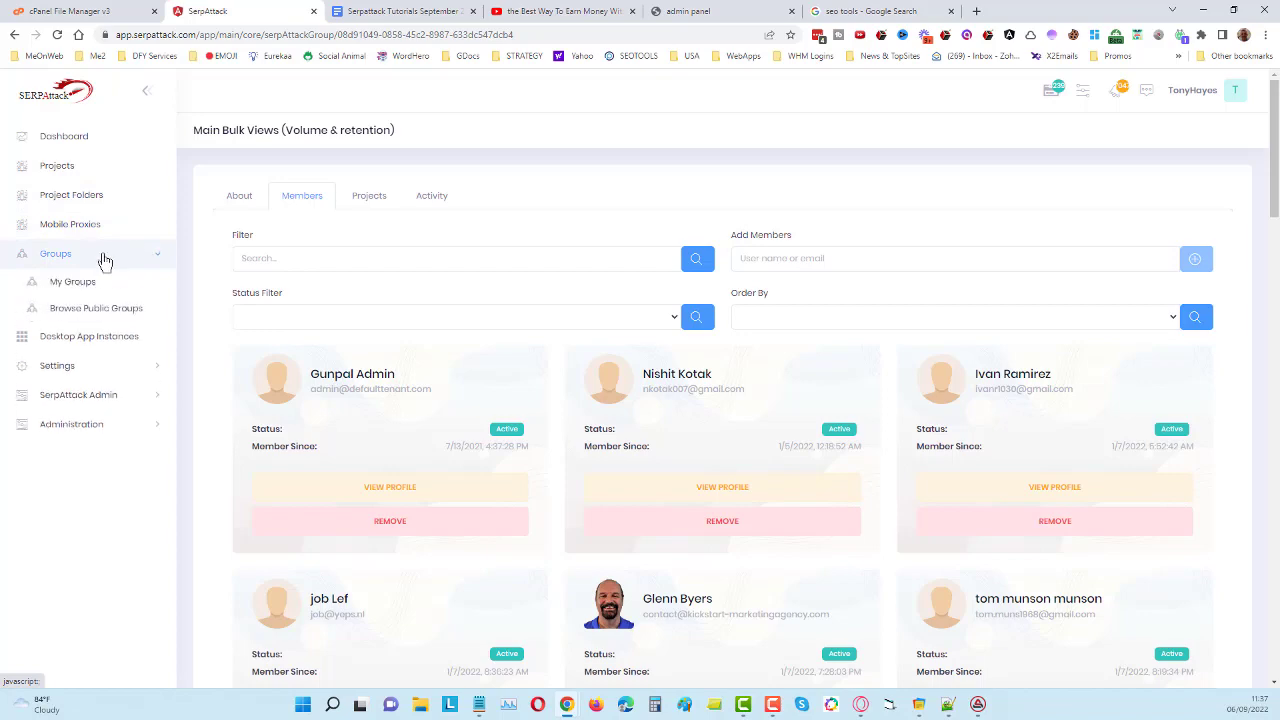
pyautogui.click(82, 315)
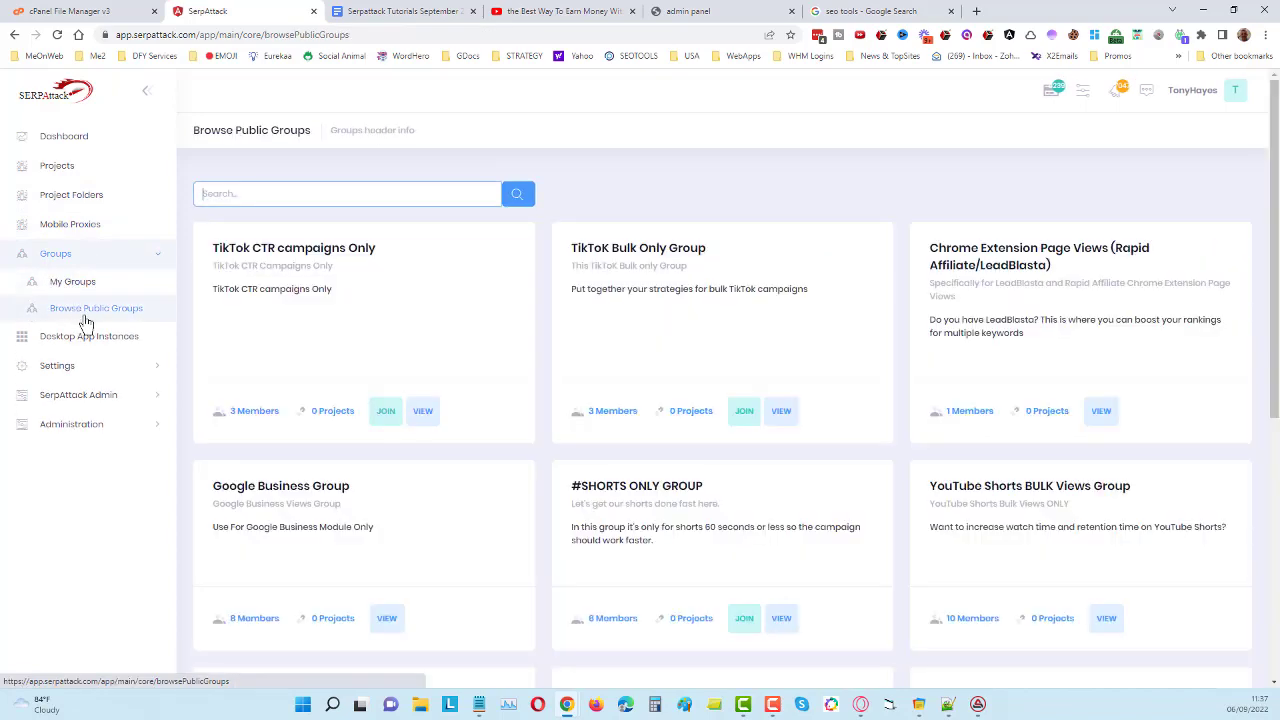
# Step: Request to join the public groups "TikTok CTR campaigns Only", "TikToK Bulk Only Group" and "#SHORTS ONLY GROUP"
pyautogui.scroll(-1, 523, 410)
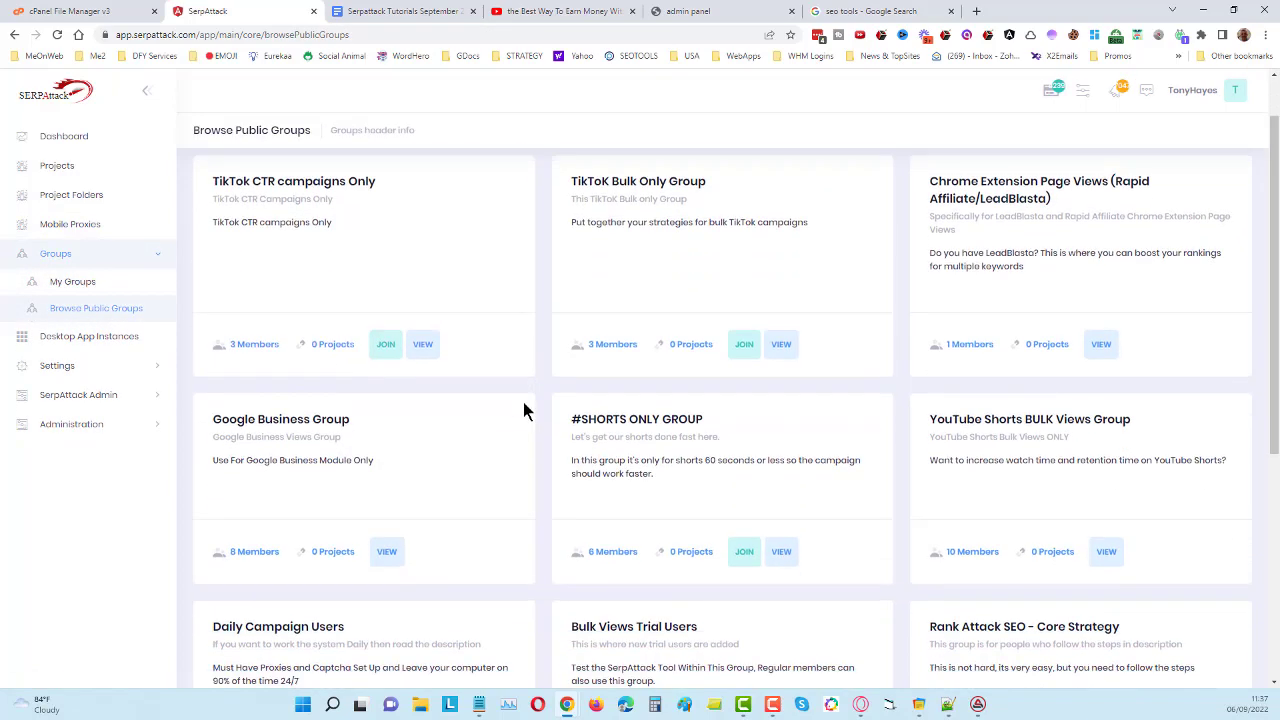
pyautogui.click(385, 344)
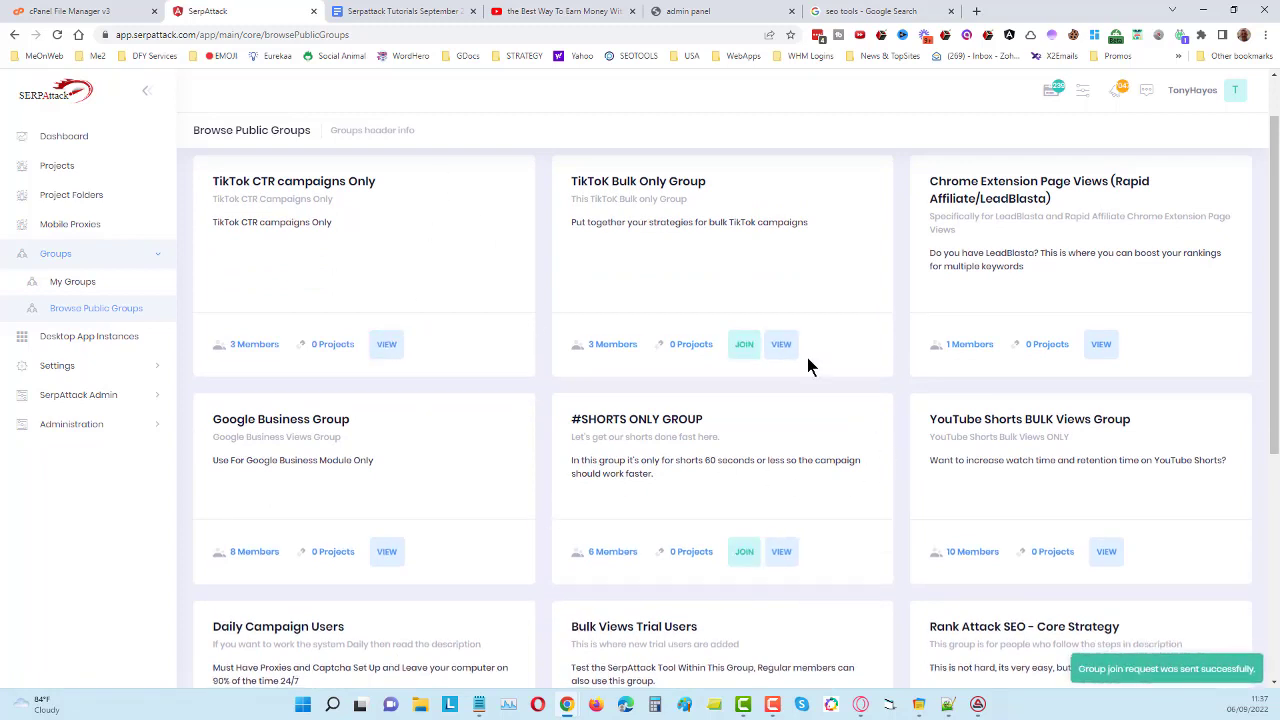
pyautogui.scroll(-3, 828, 486)
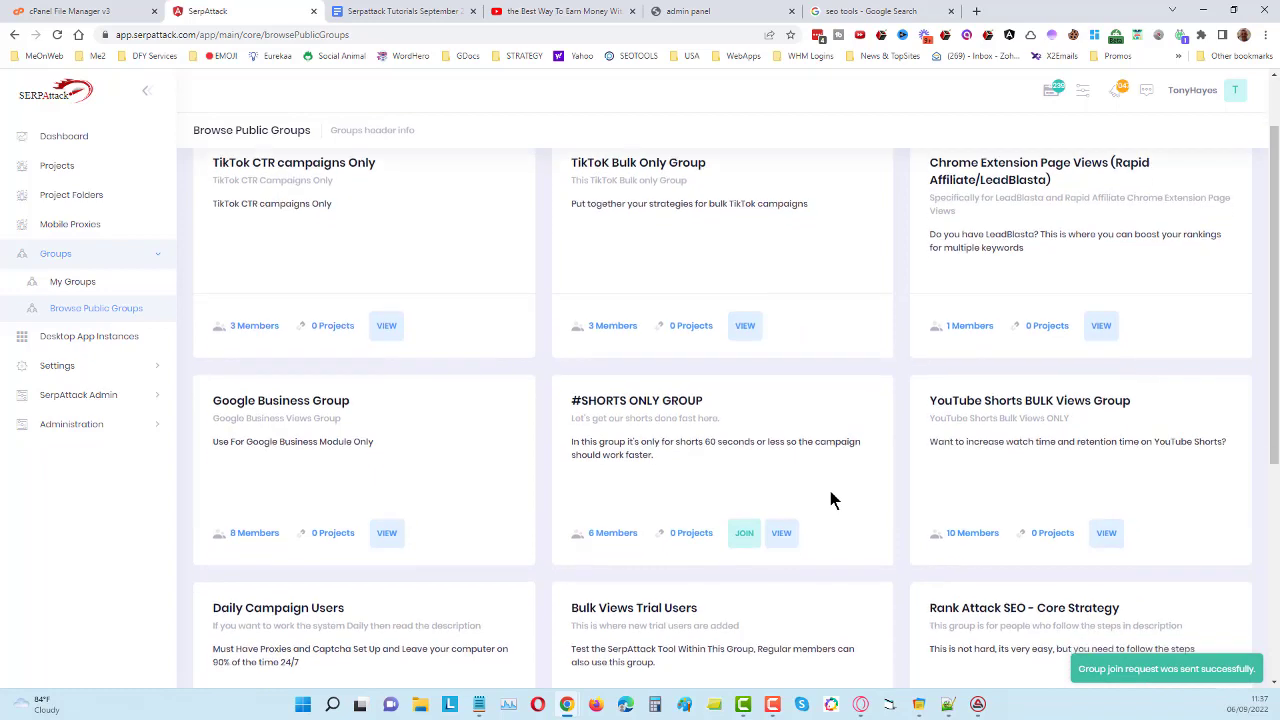
pyautogui.click(746, 355)
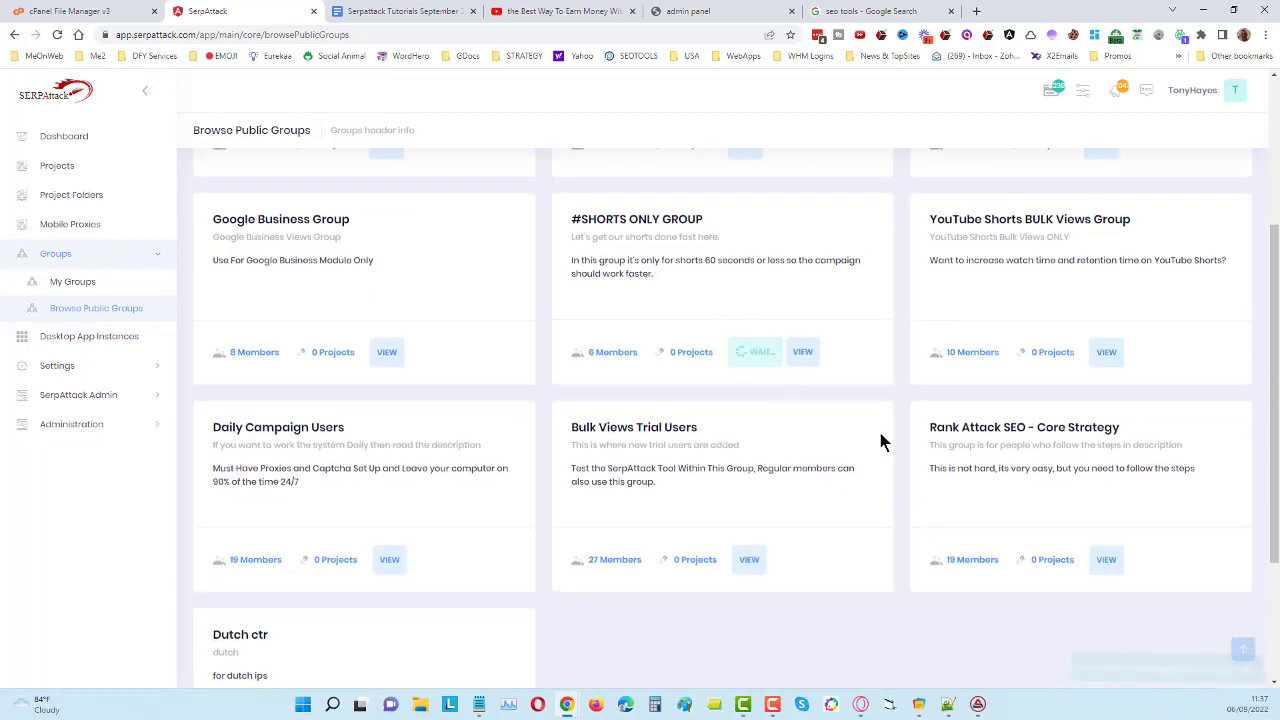
pyautogui.scroll(-2, 923, 520)
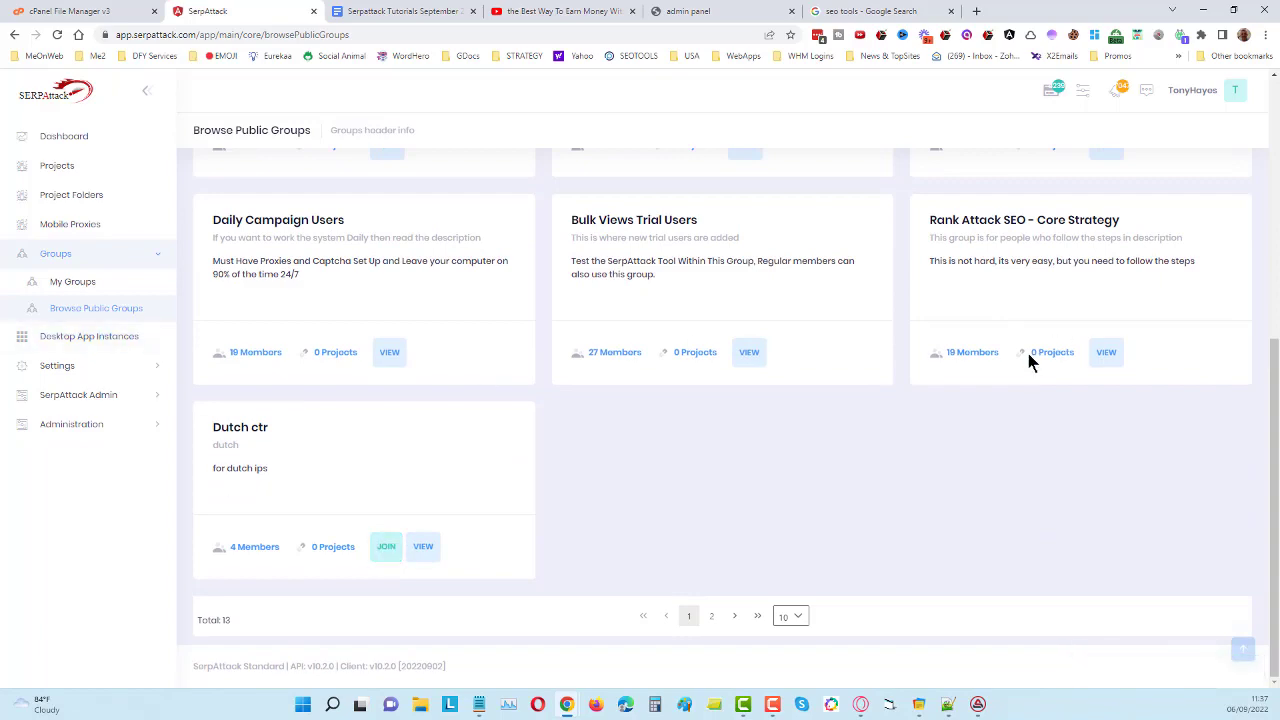
pyautogui.scroll(5, 1006, 363)
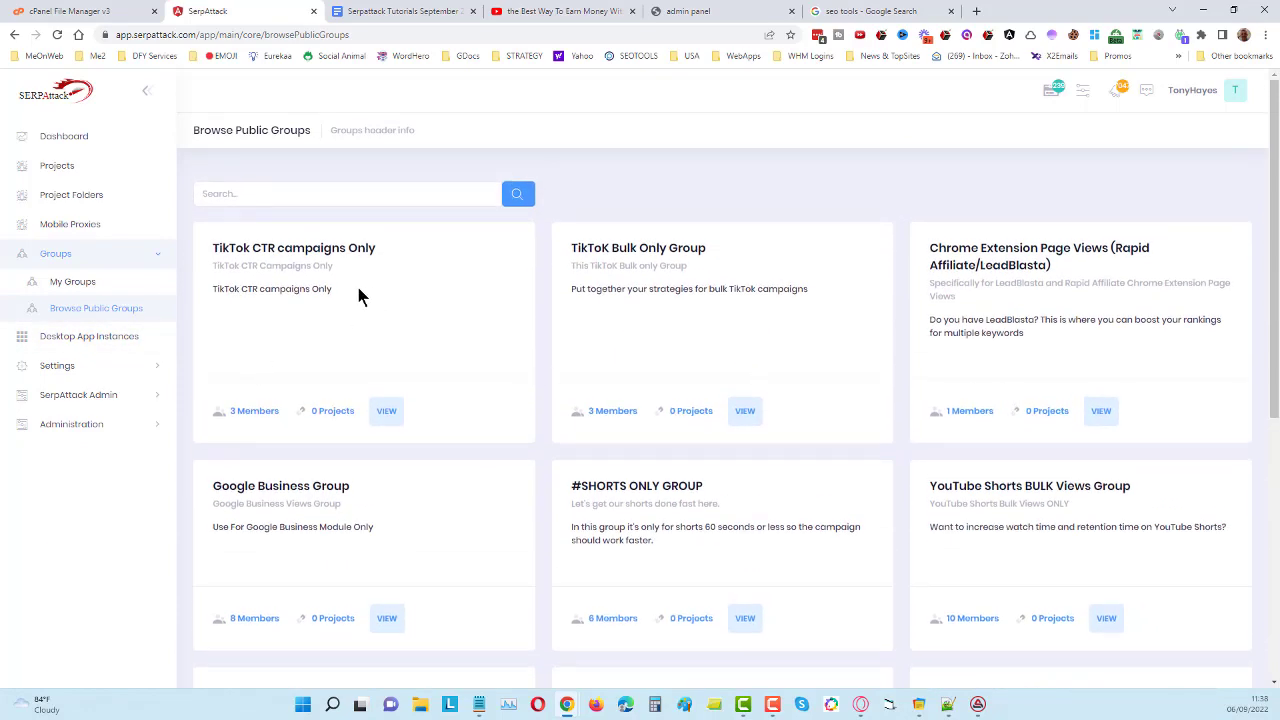